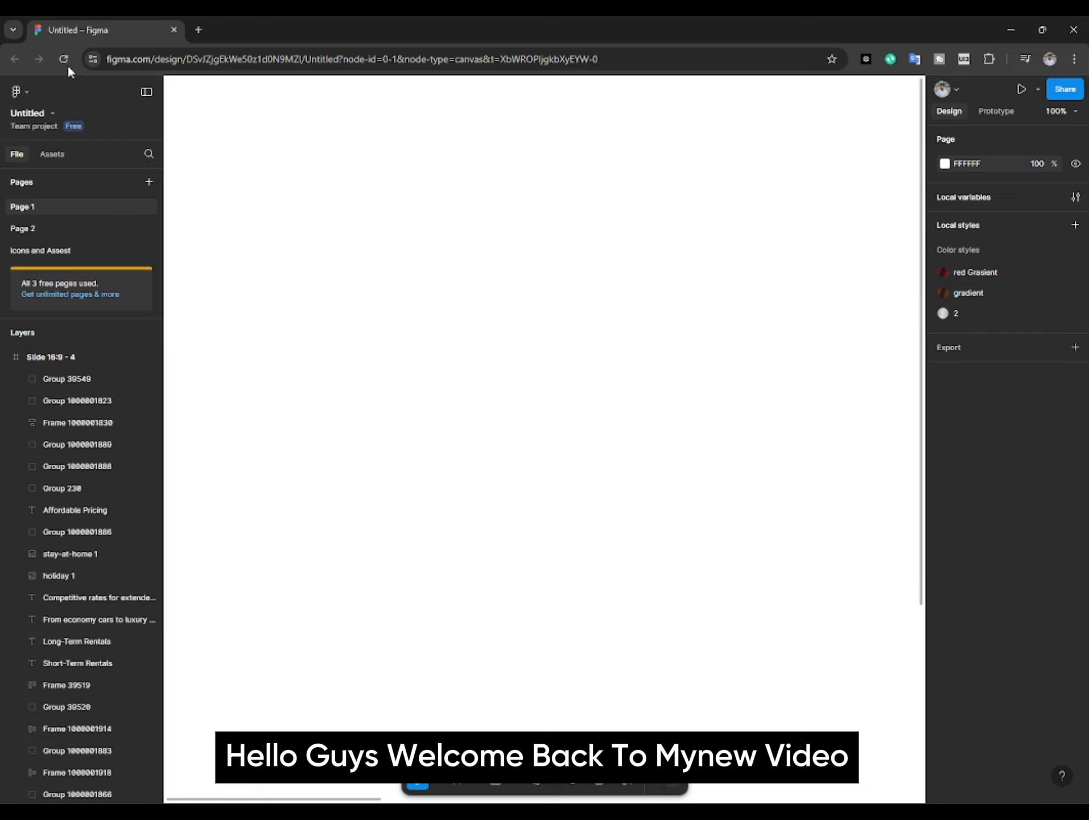
Add a text layer on the empty canvas reading "Discover the Luxury".
click(572, 781)
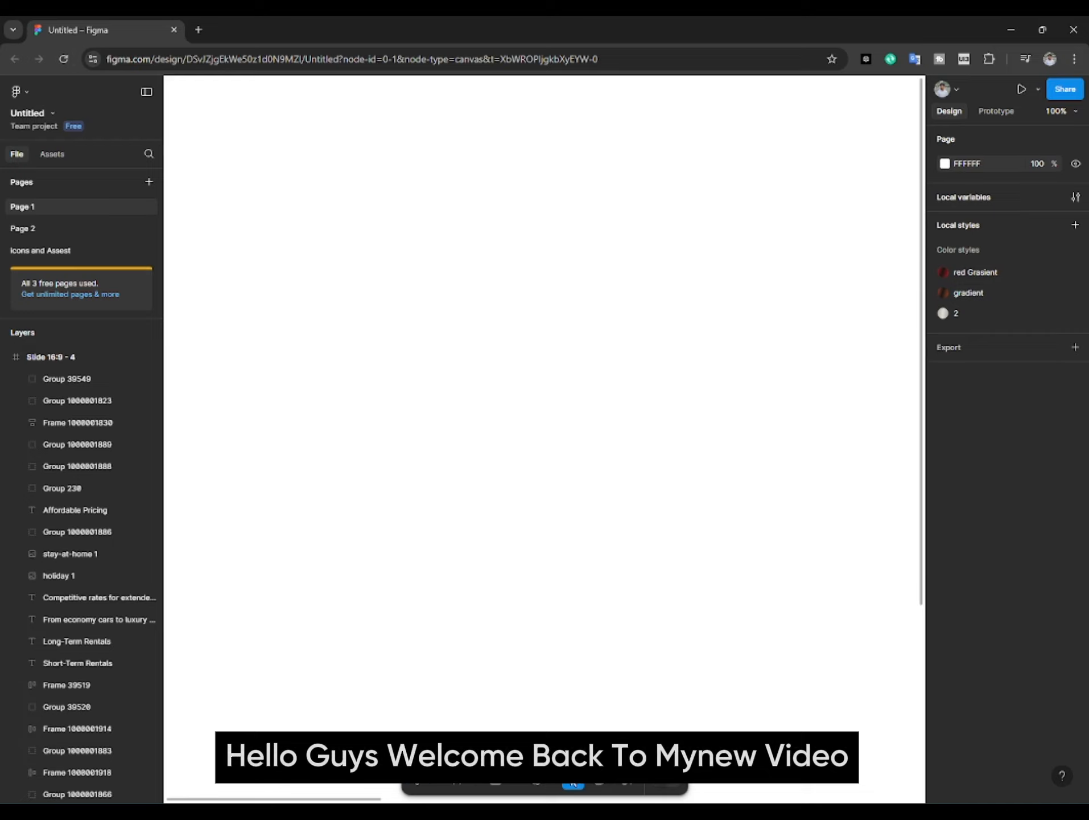
click(365, 330)
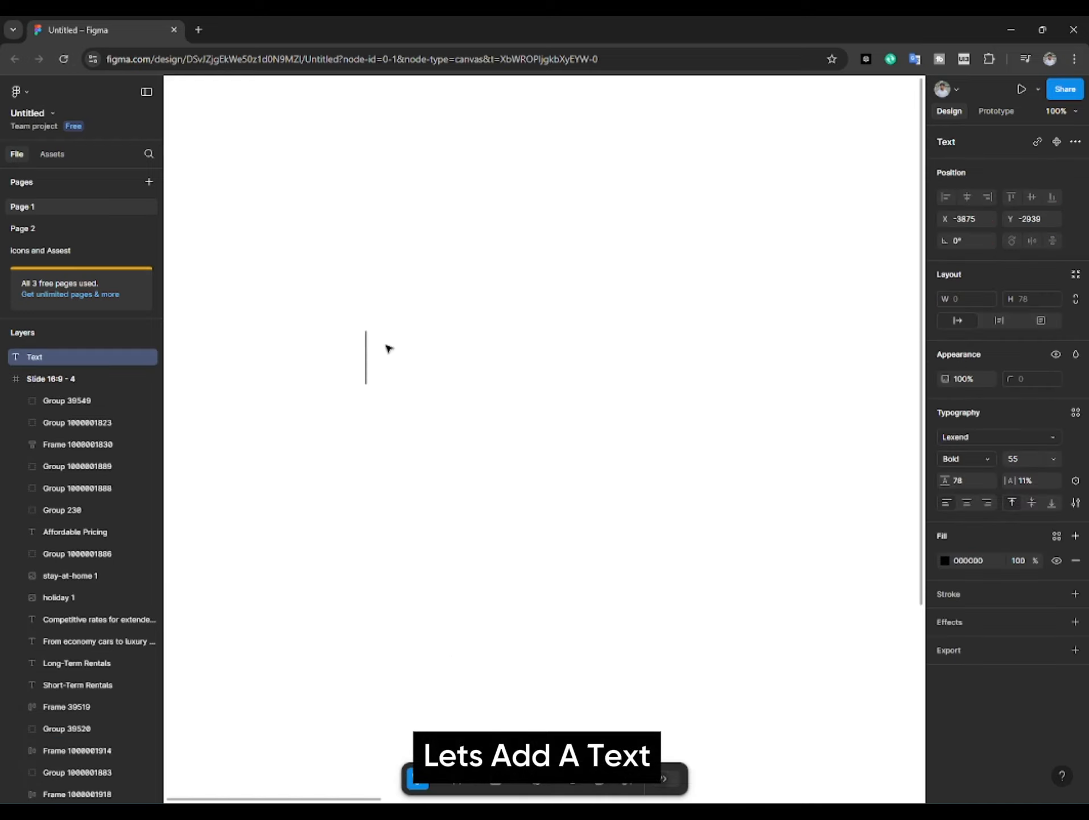
text(Discover t)
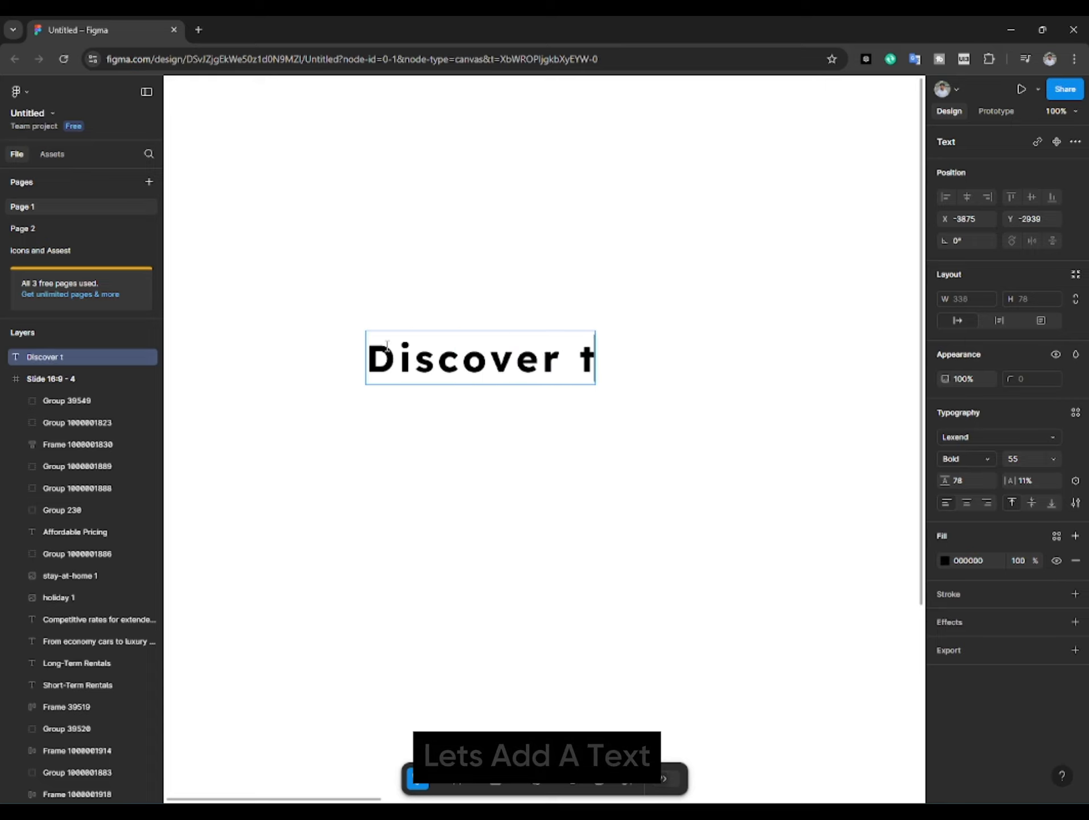
text(he Luxury OF)
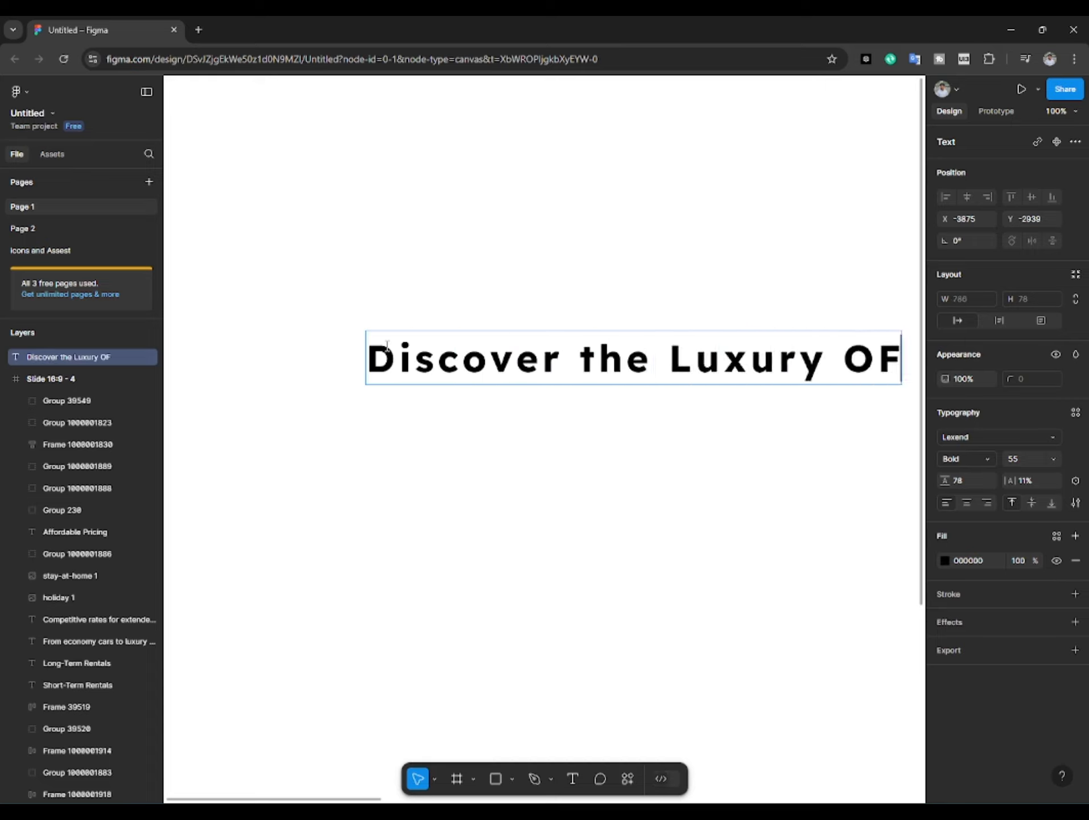
key(BackSpace)
key(BackSpace)
key(BackSpace)
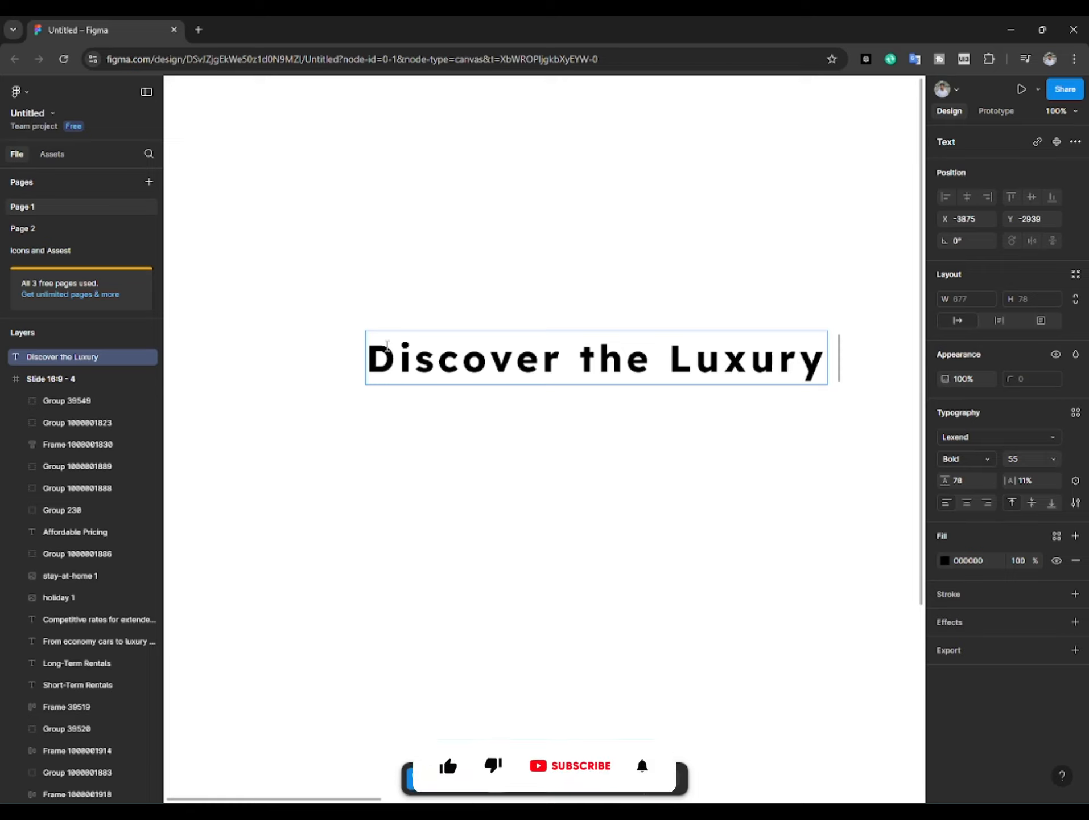
Break the heading onto a second line before "Luxury" and complete that line as "Luxury of Audi".
key(Left)
key(Left)
key(Left)
key(Left)
key(Left)
key(Left)
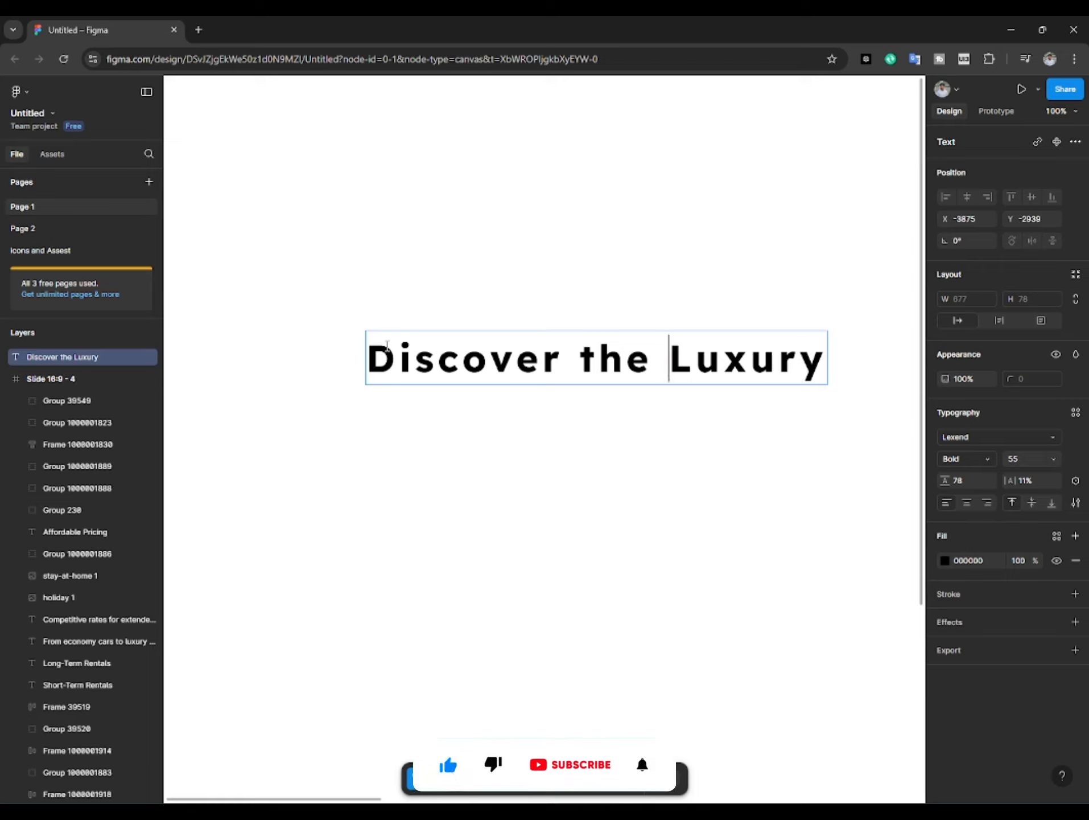
key(Return)
key(Right)
key(Right)
key(Right)
key(Right)
key(Right)
key(Right)
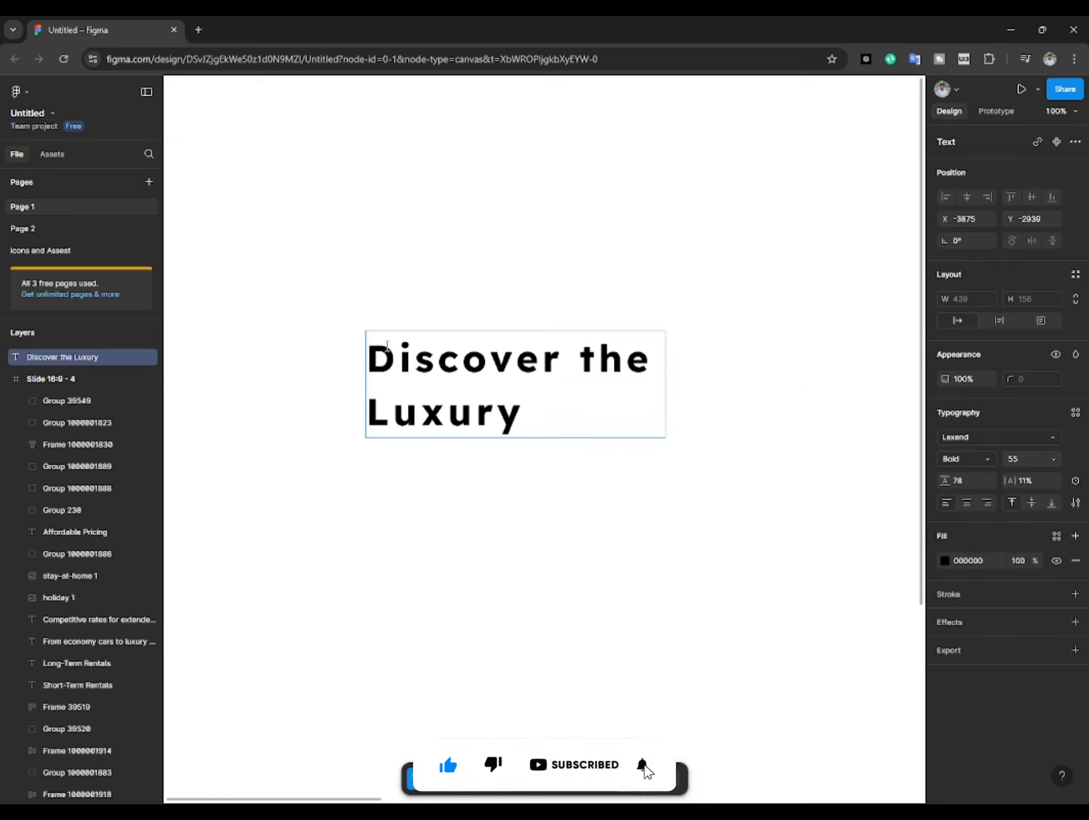
text(oF)
key(BackSpace)
text(f Audi)
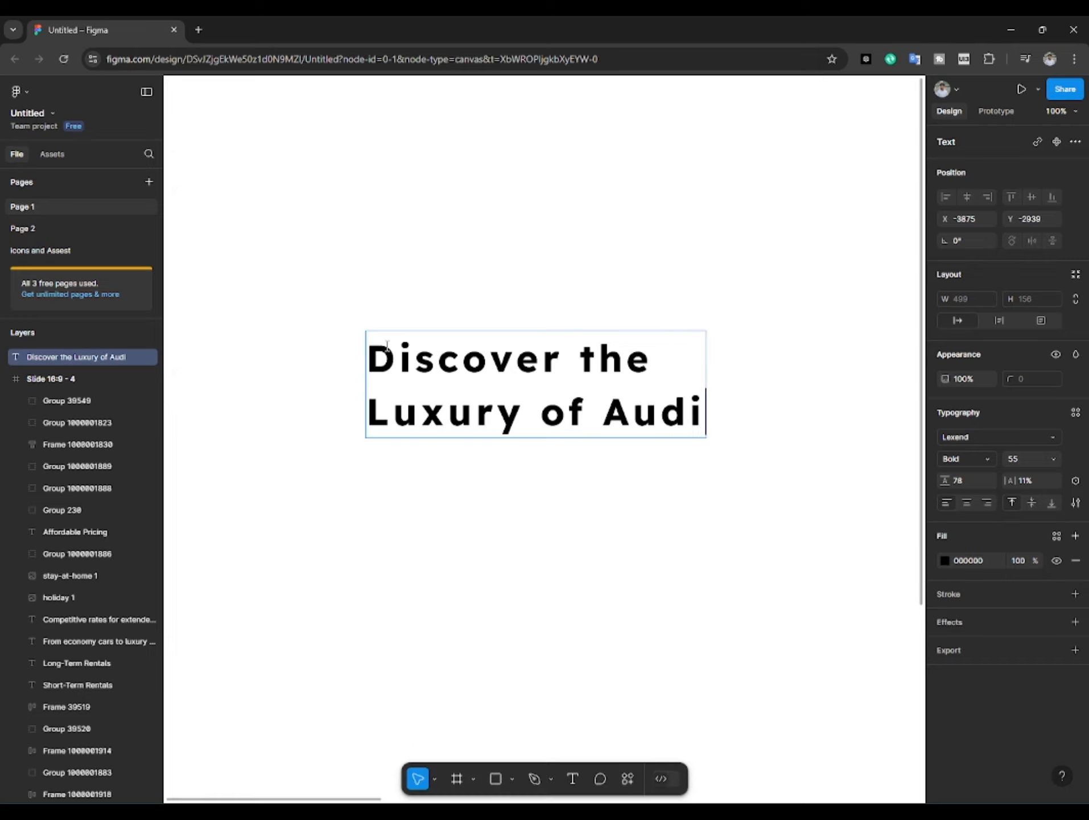
key(Escape)
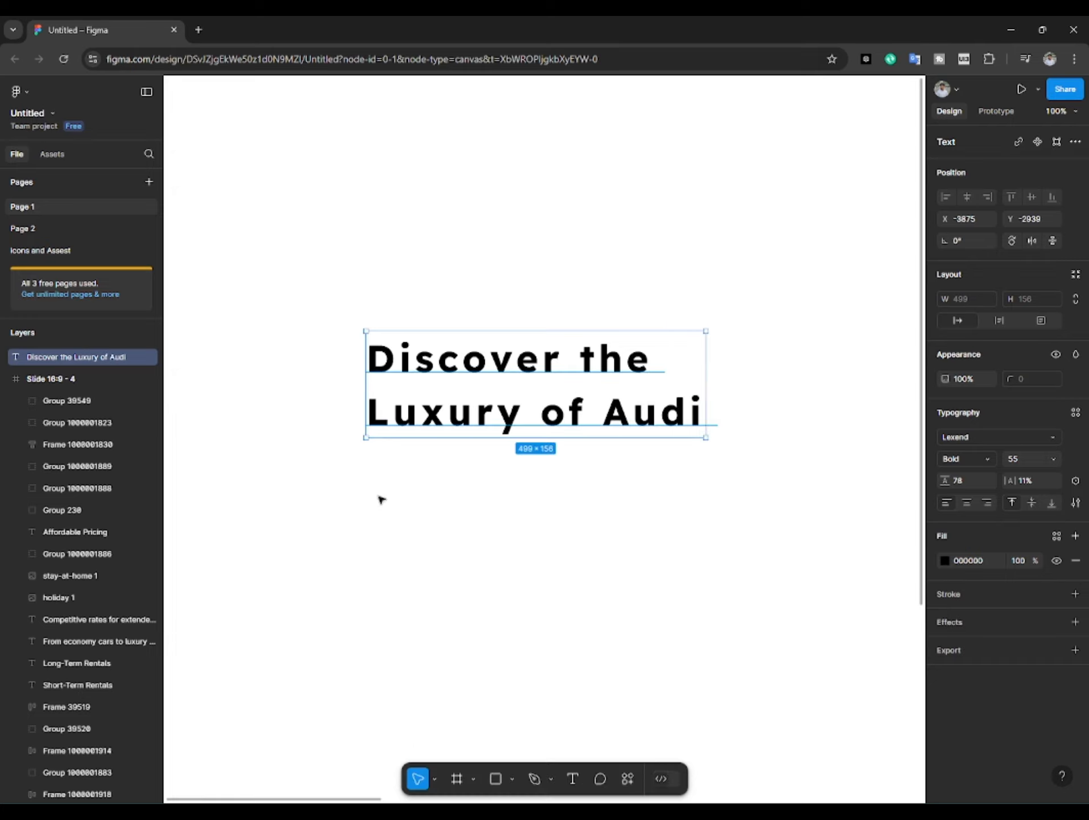
Set the heading's font weight to ExtraBold.
click(384, 467)
scroll(398, 449, right, 1)
click(409, 434)
scroll(807, 469, left, 1)
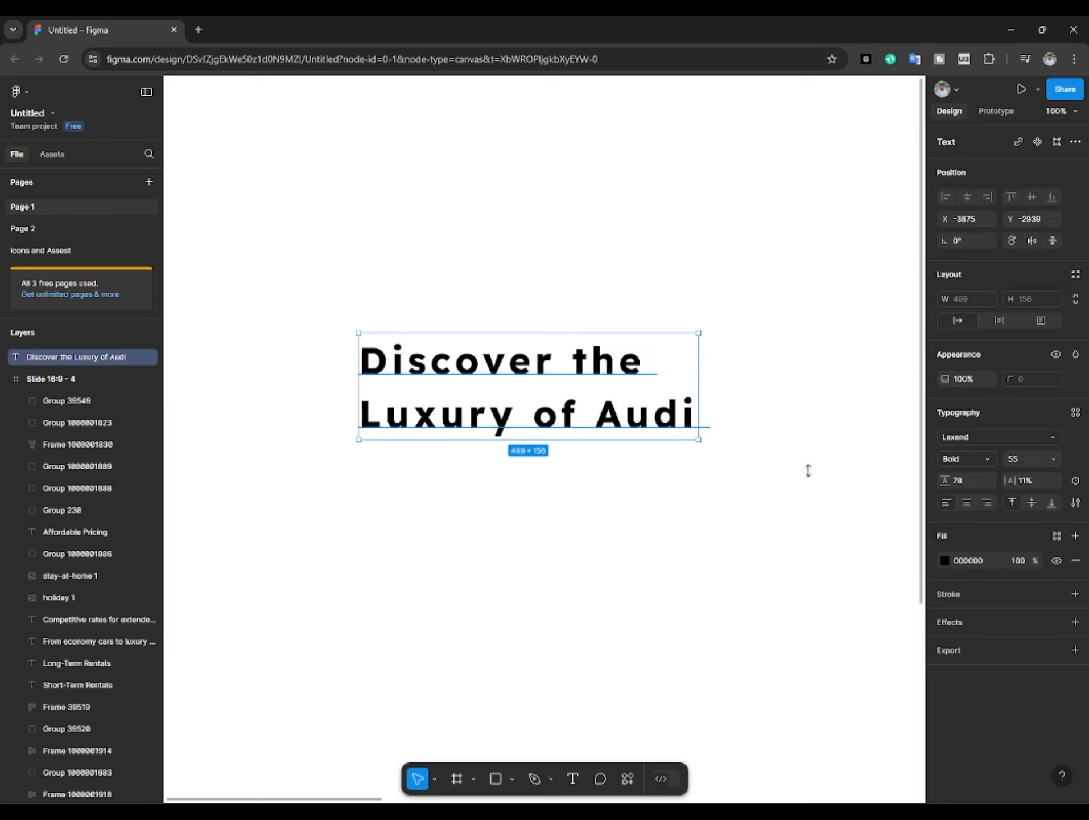
click(966, 458)
click(967, 475)
click(640, 505)
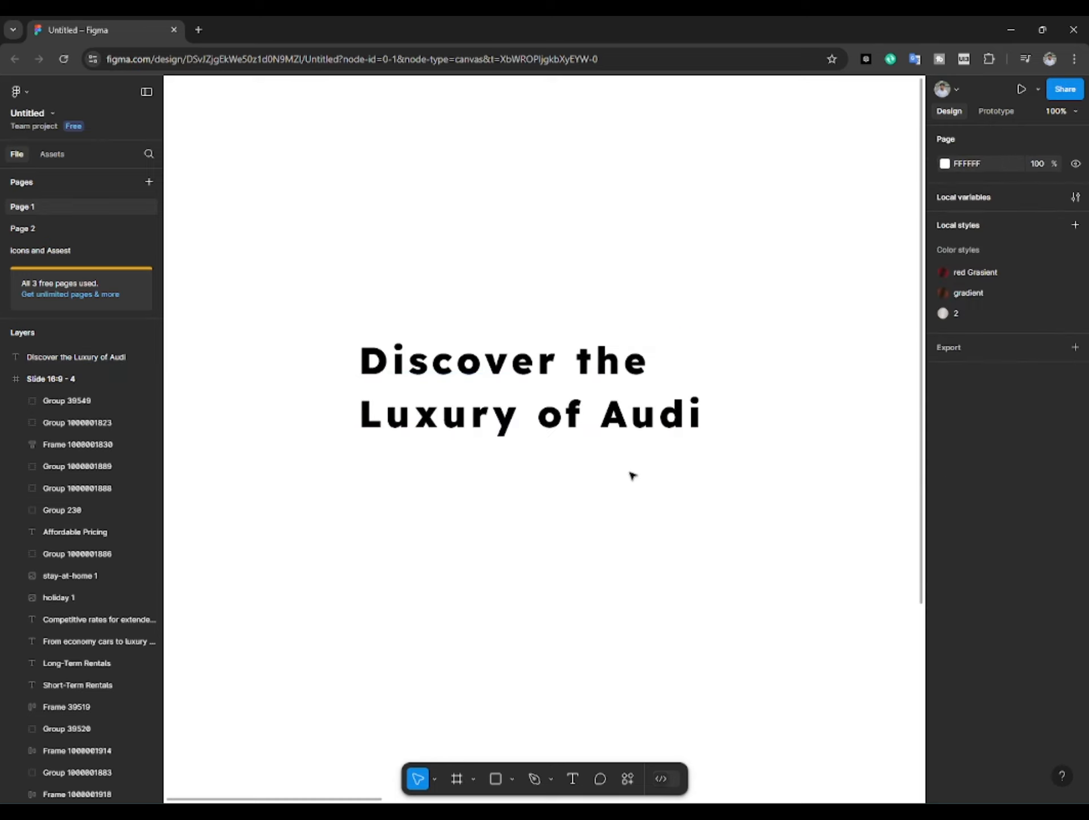
Duplicate the heading directly below itself, left-aligned with it, and replace the copy's text with "Affordable".
drag(413, 479, 436, 486)
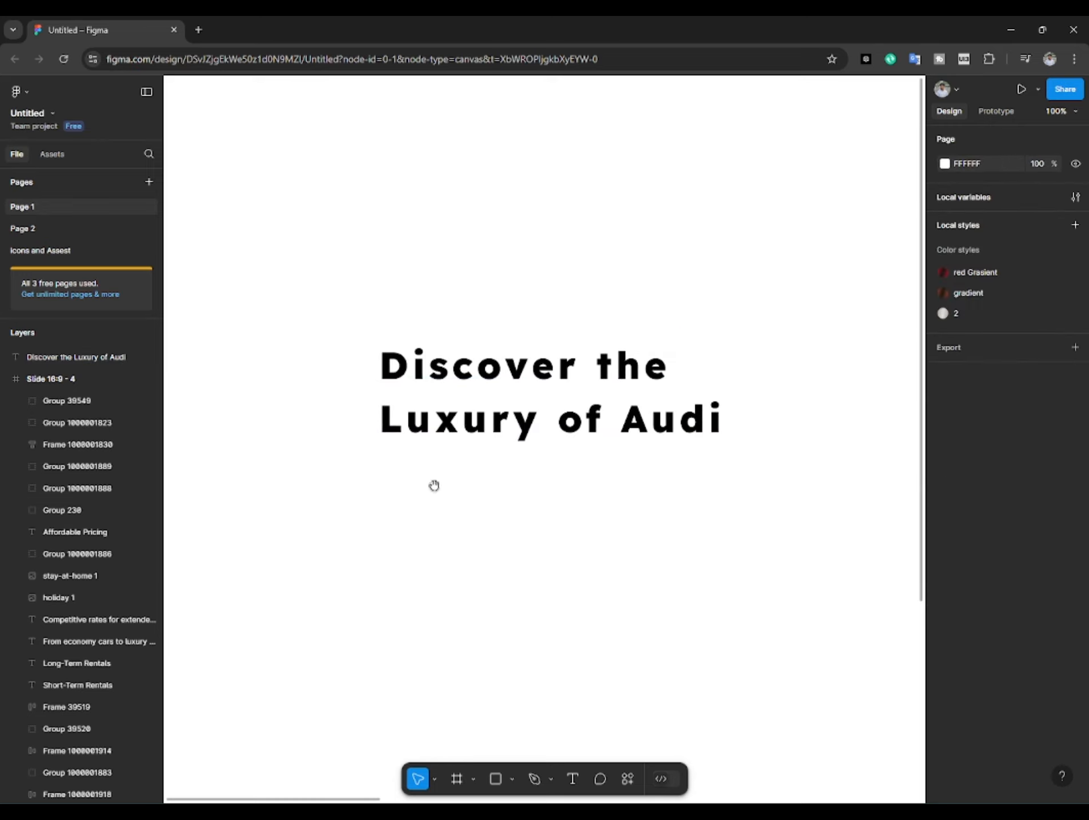
click(450, 380)
alt+drag(450, 370, 428, 477)
double_click(426, 474)
text(A)
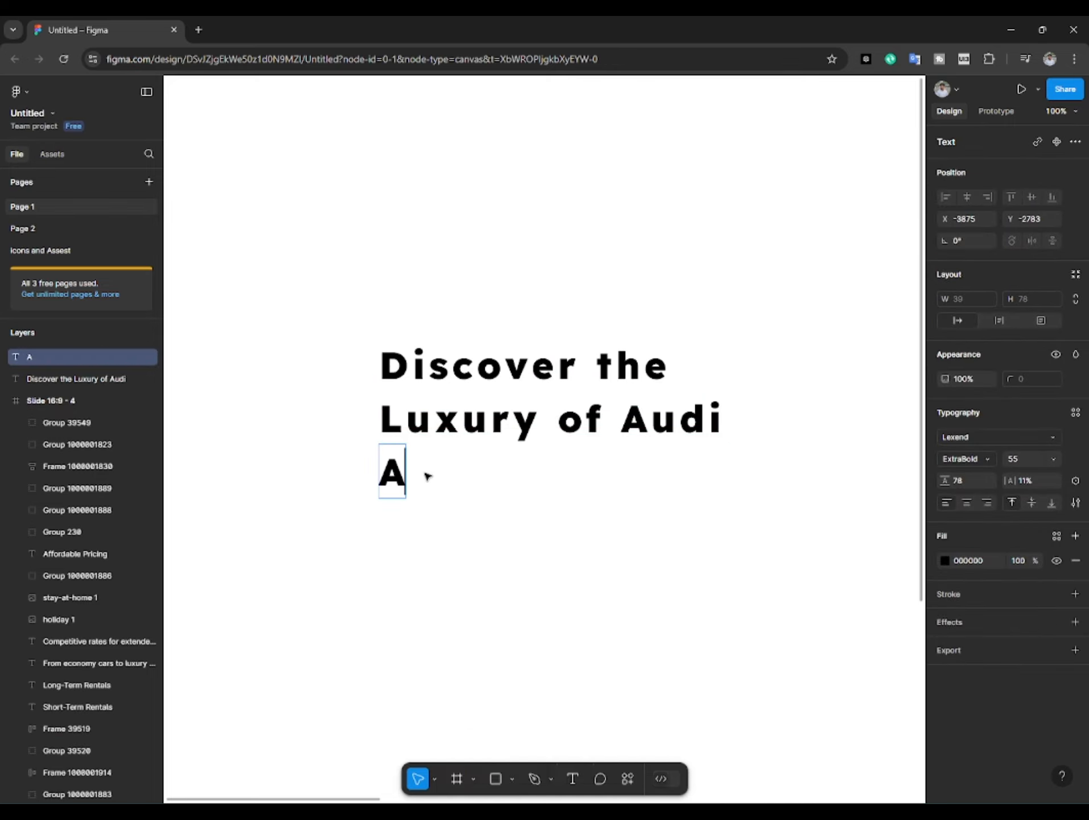
text(ffordable)
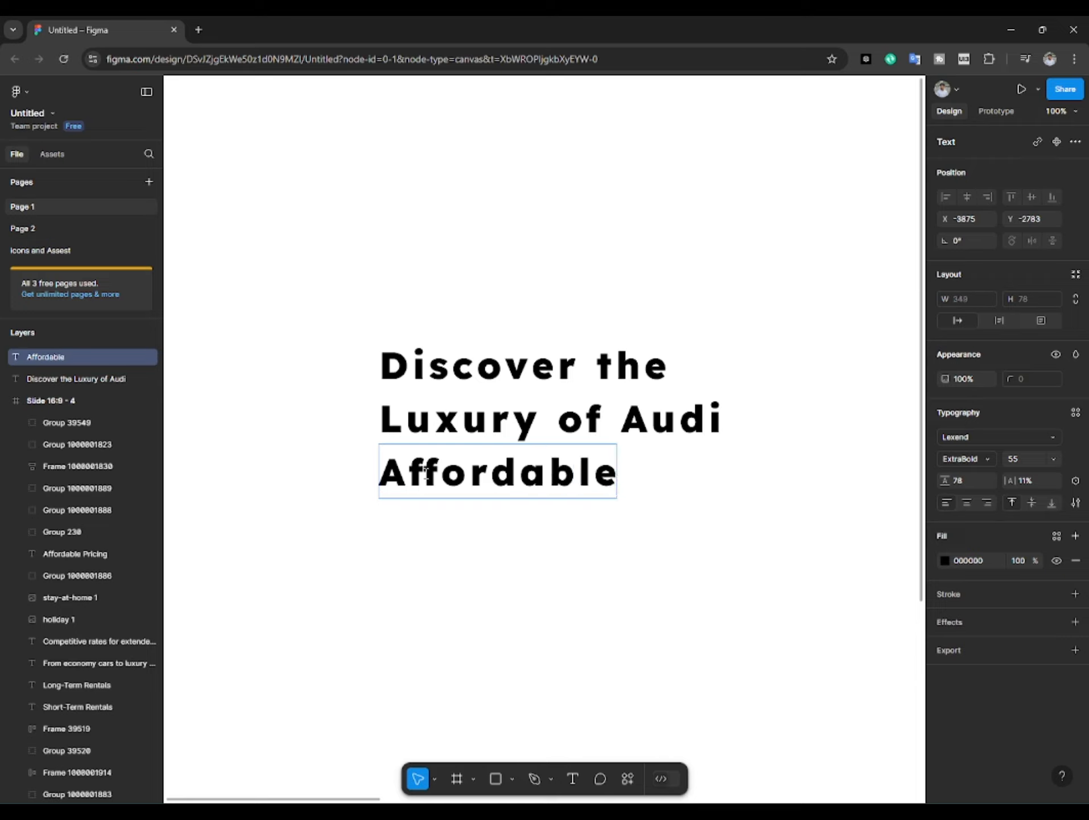
Add "Reliable" and "Convenient" on separate lines below "Affordable" in the copied text.
key(Return)
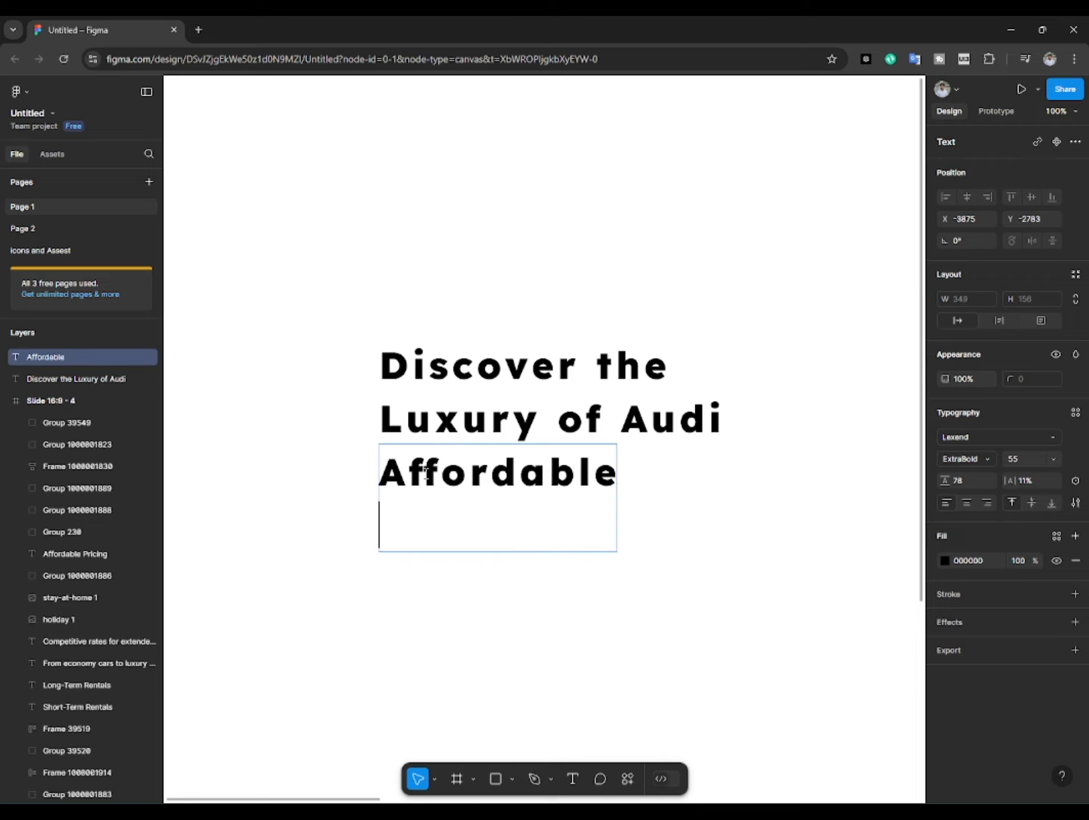
text(rdable)
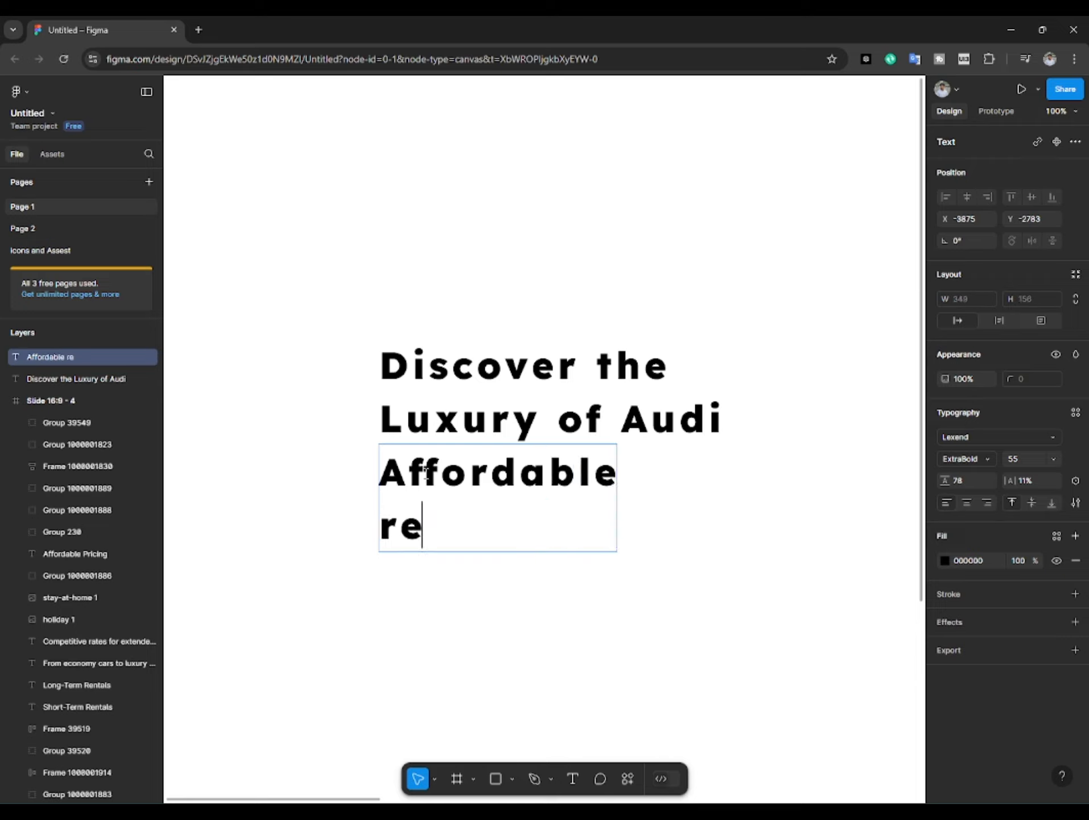
key(BackSpace)
key(BackSpace)
text(Reliable)
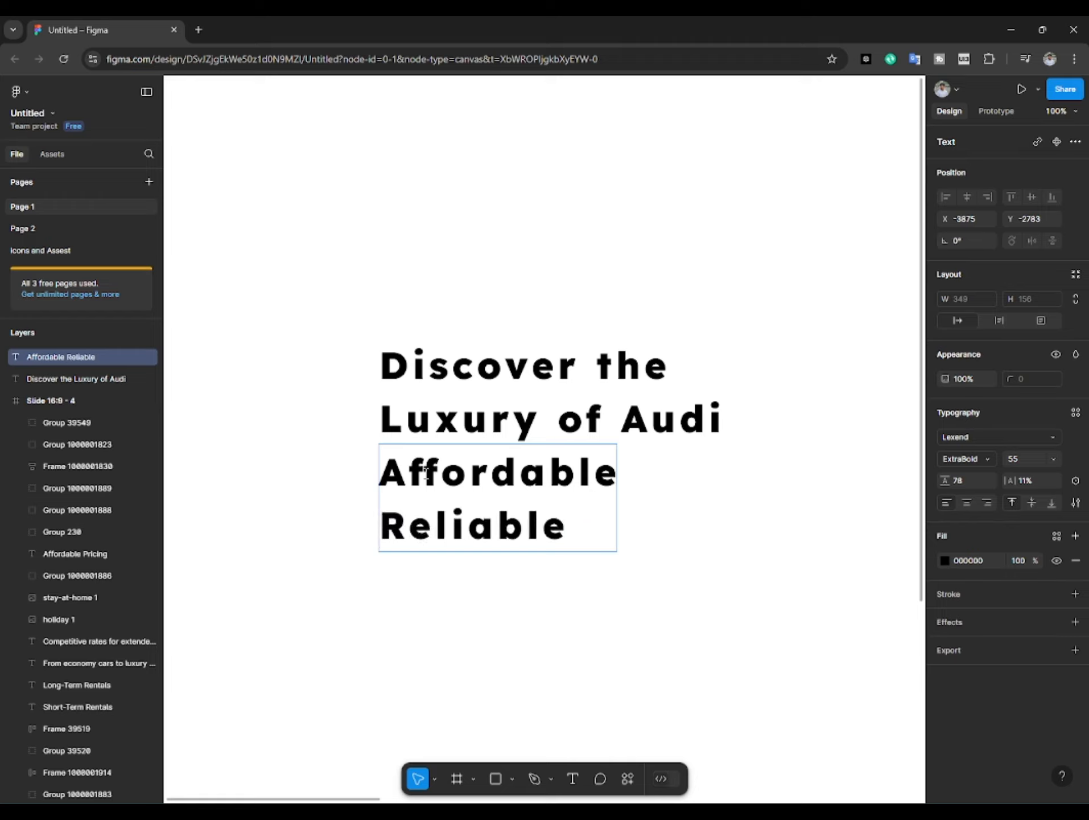
key(Return)
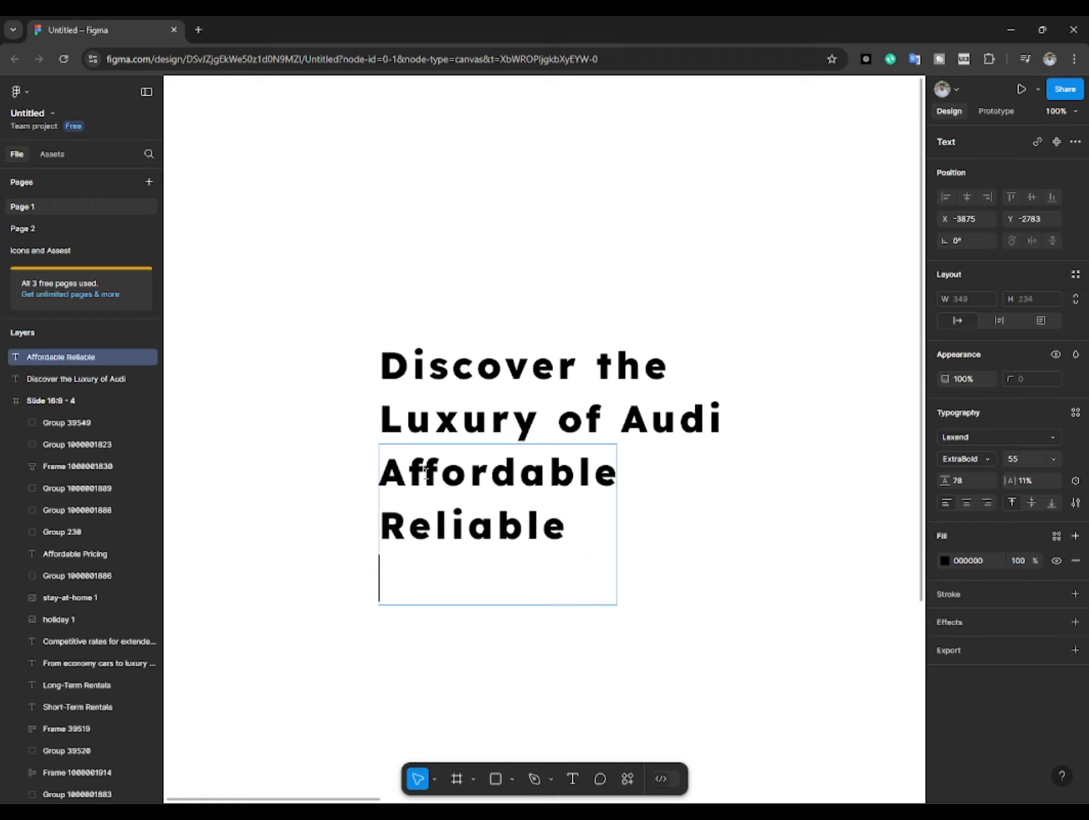
text(Convenient)
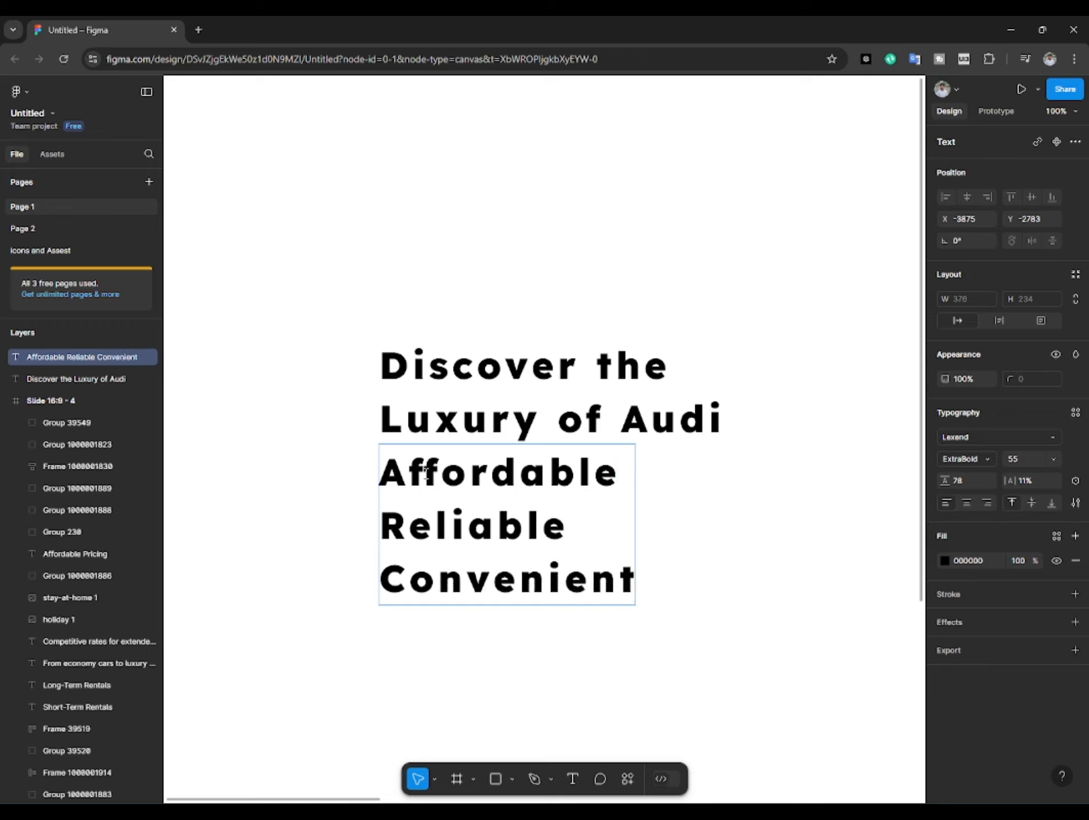
key(Escape)
Try to adjust the line height of both text layers together.
shift+click(409, 384)
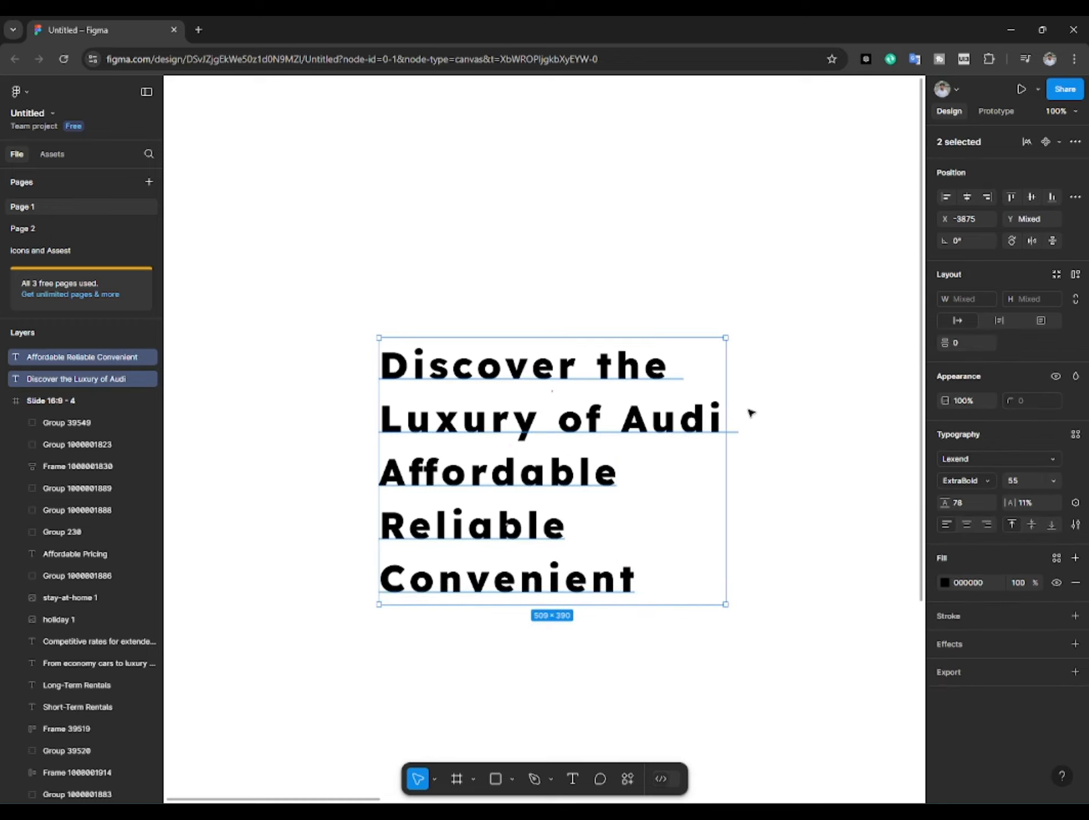
drag(946, 502, 960, 501)
click(636, 434)
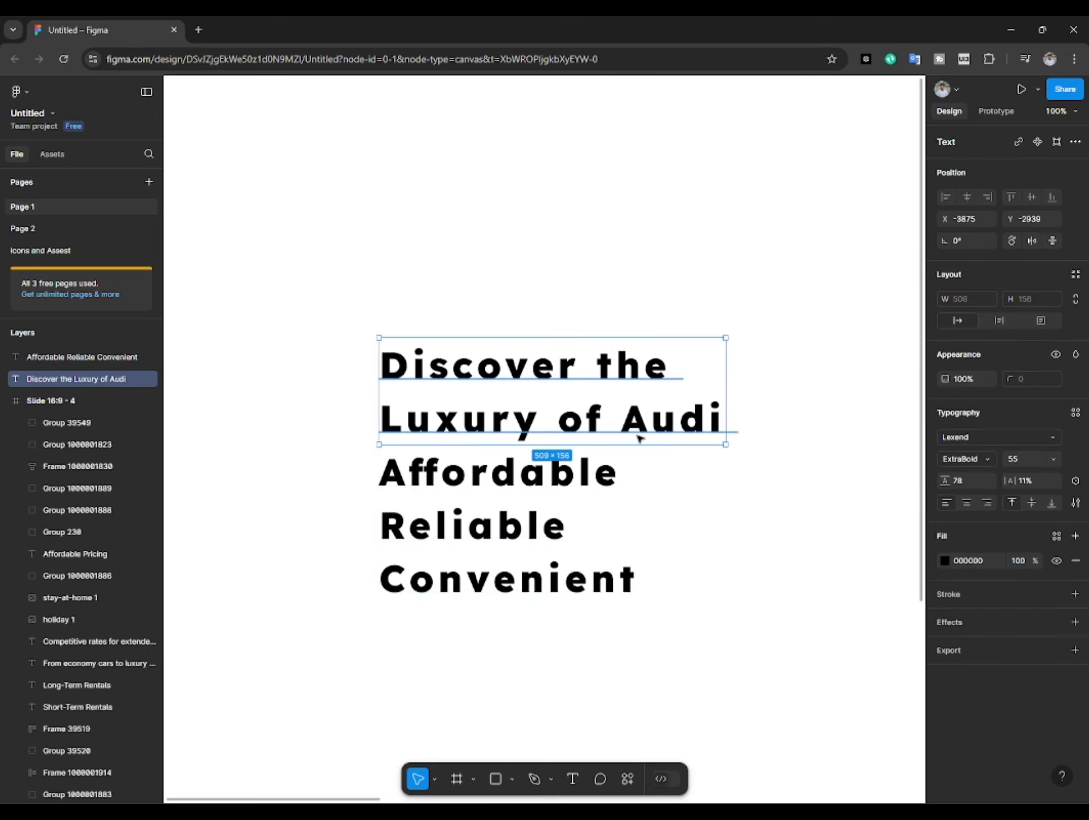
Edit the end of the heading so that nothing trails after "Audi".
double_click(721, 423)
click(752, 426)
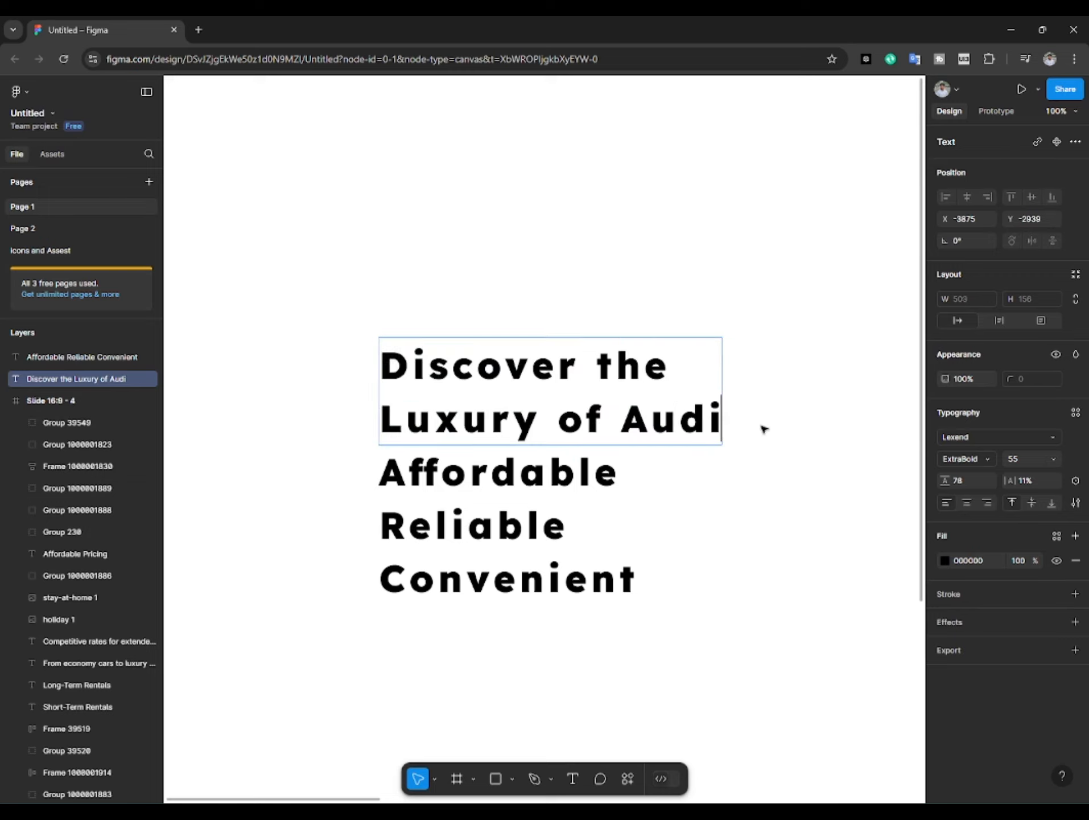
key(Escape)
Try a larger line height on the heading alone, and undo the change.
drag(946, 480, 952, 480)
click(803, 506)
click(537, 486)
key(Escape)
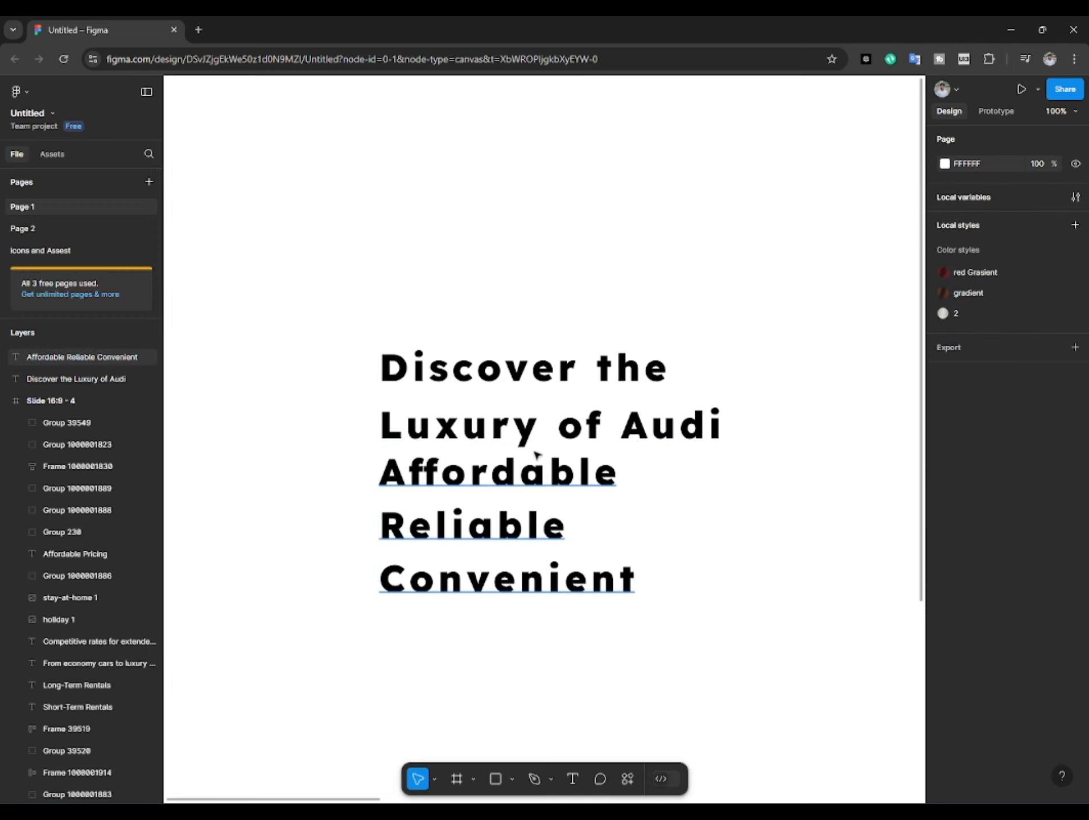
click(537, 454)
key(ctrl+z)
Move the three-word text slightly down to Y -2772 and change its fill to a linear gradient.
click(568, 491)
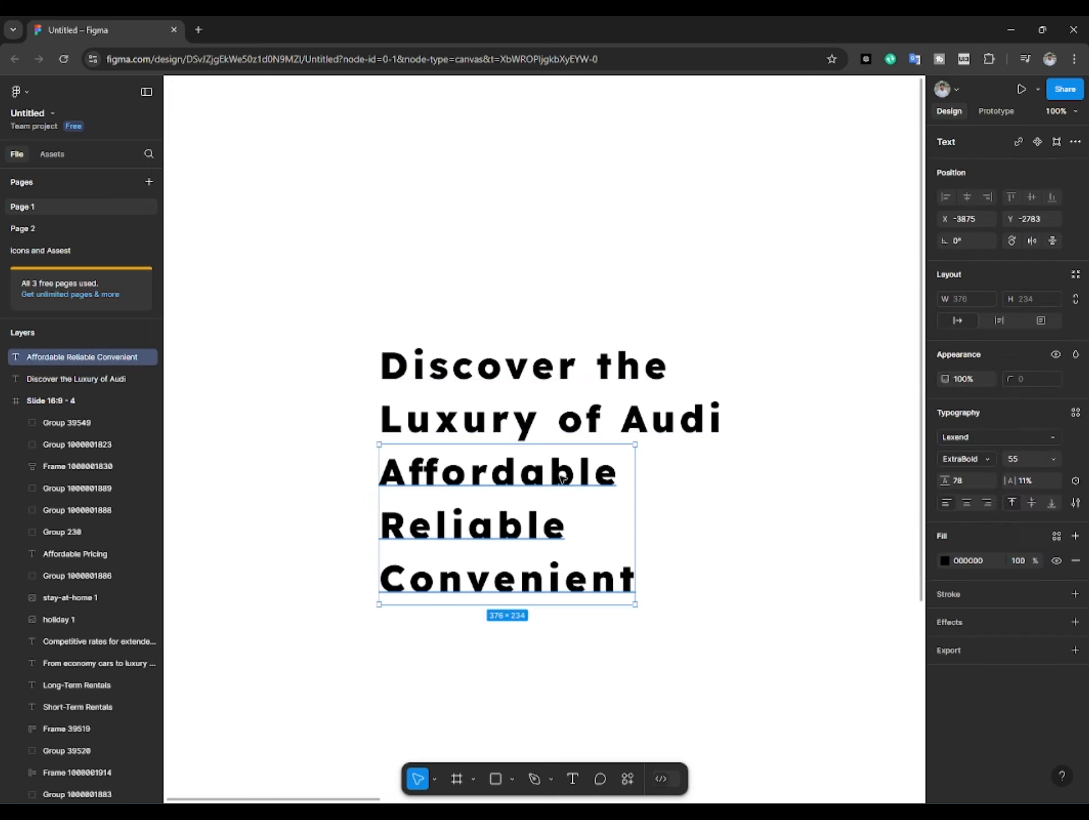
drag(568, 491, 568, 498)
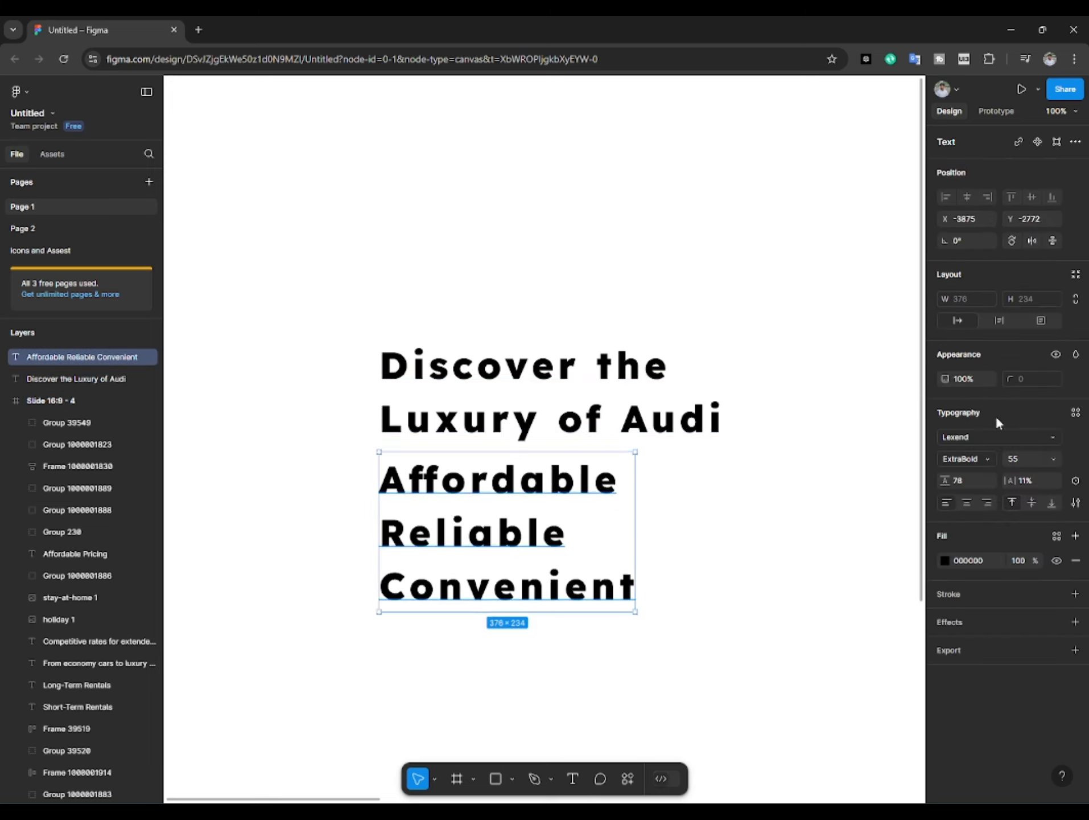
click(945, 560)
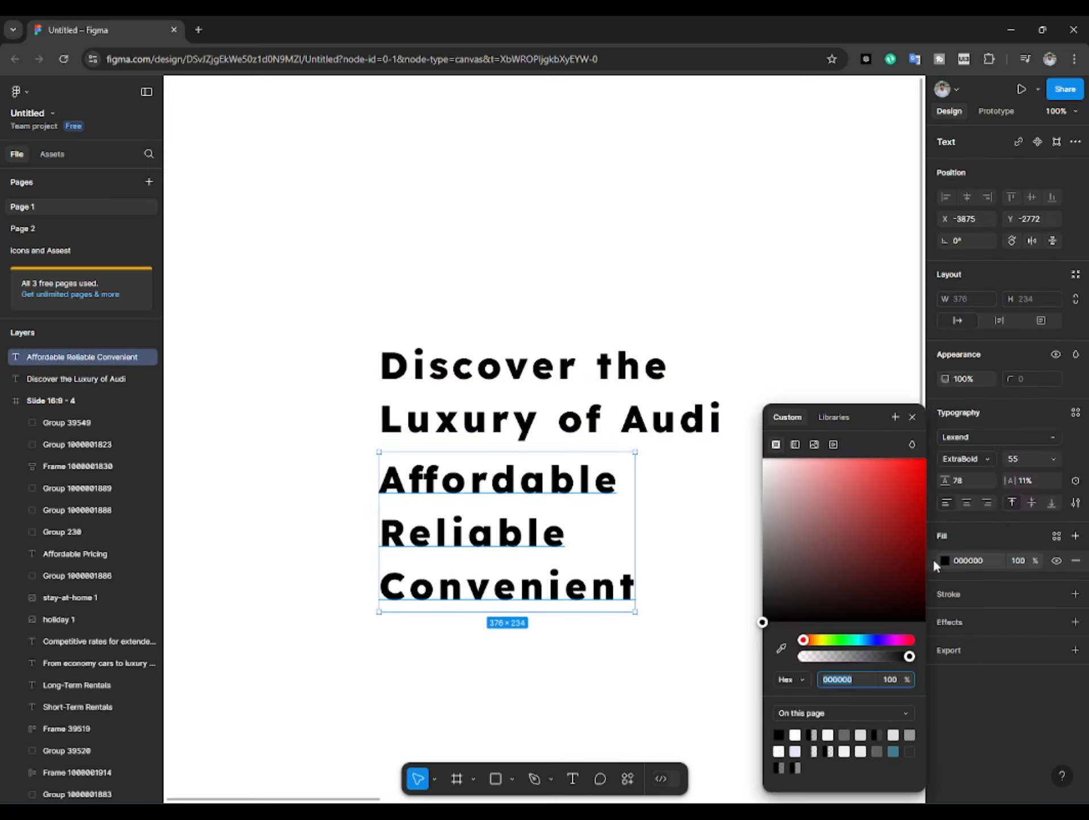
click(795, 445)
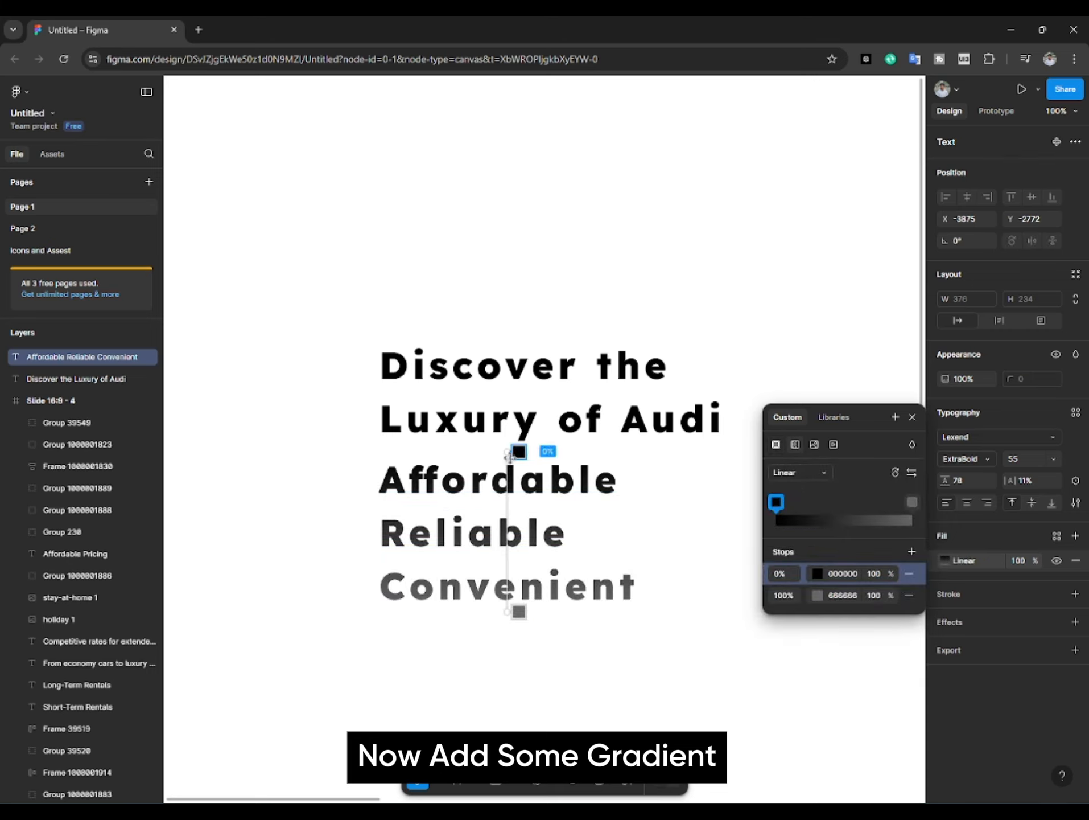
Angle the gradient diagonally, starting near the beginning of "Affordable" and ending at the end of "Convenient".
drag(506, 453, 426, 491)
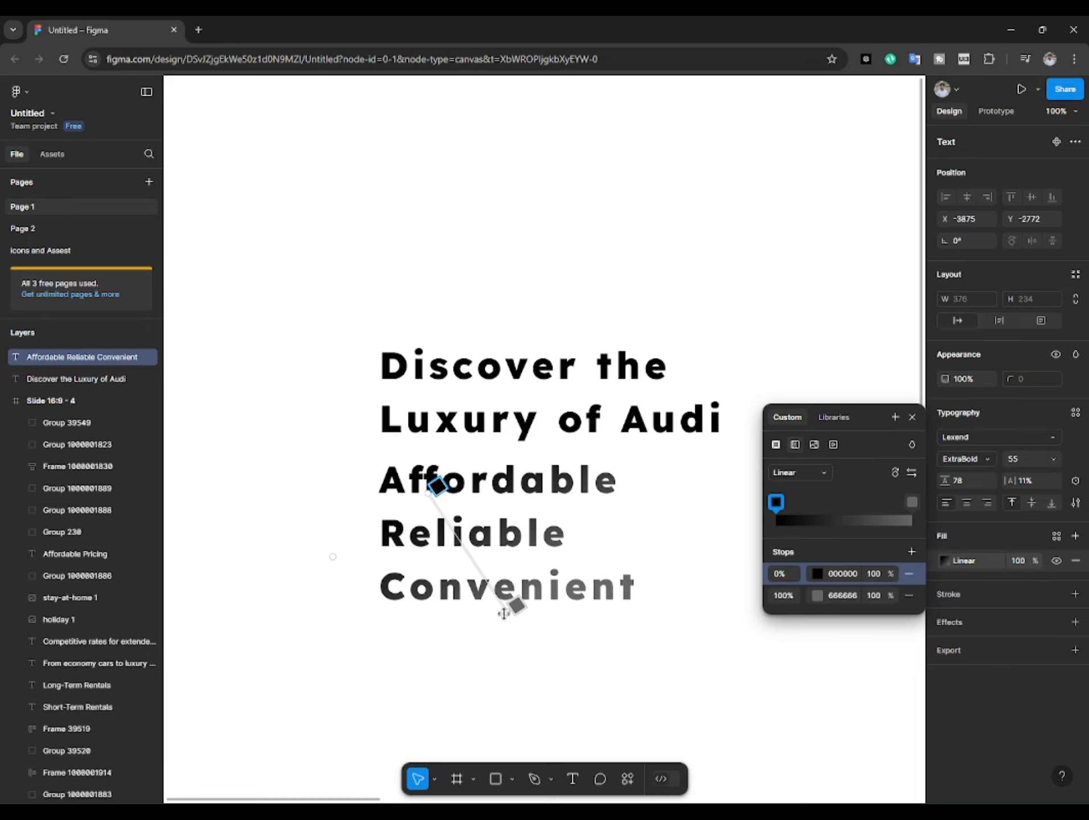
drag(515, 605, 635, 592)
key(Escape)
click(685, 619)
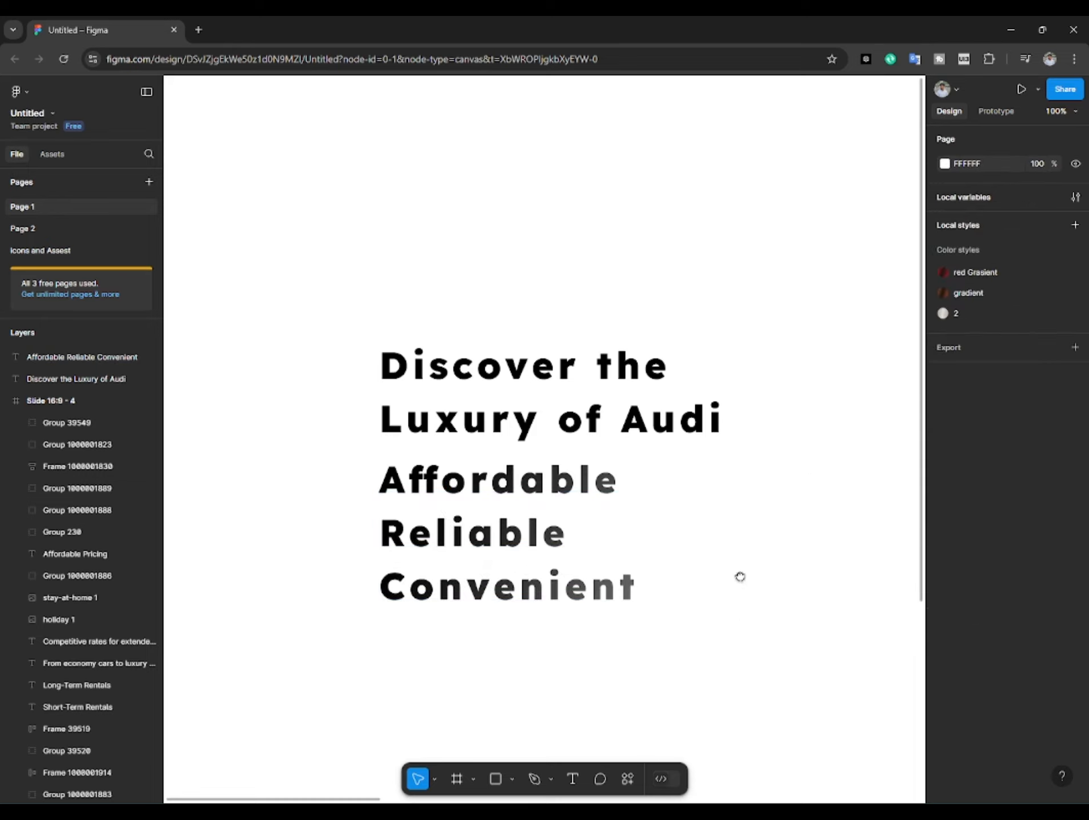
Wrap the three-word gradient text in its own frame.
click(514, 489)
right_click(505, 491)
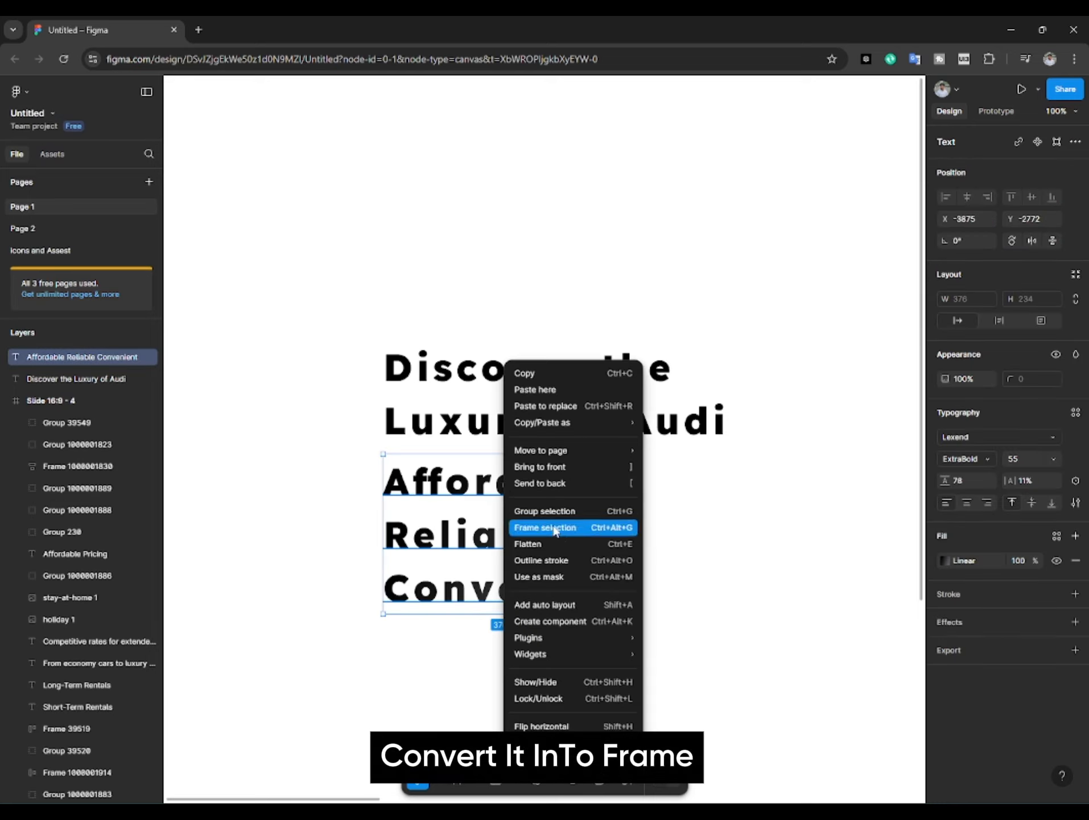
click(556, 528)
click(736, 565)
Shrink the word frame's height from below to 78 around "Affordable" and enable clipping of its content.
click(484, 512)
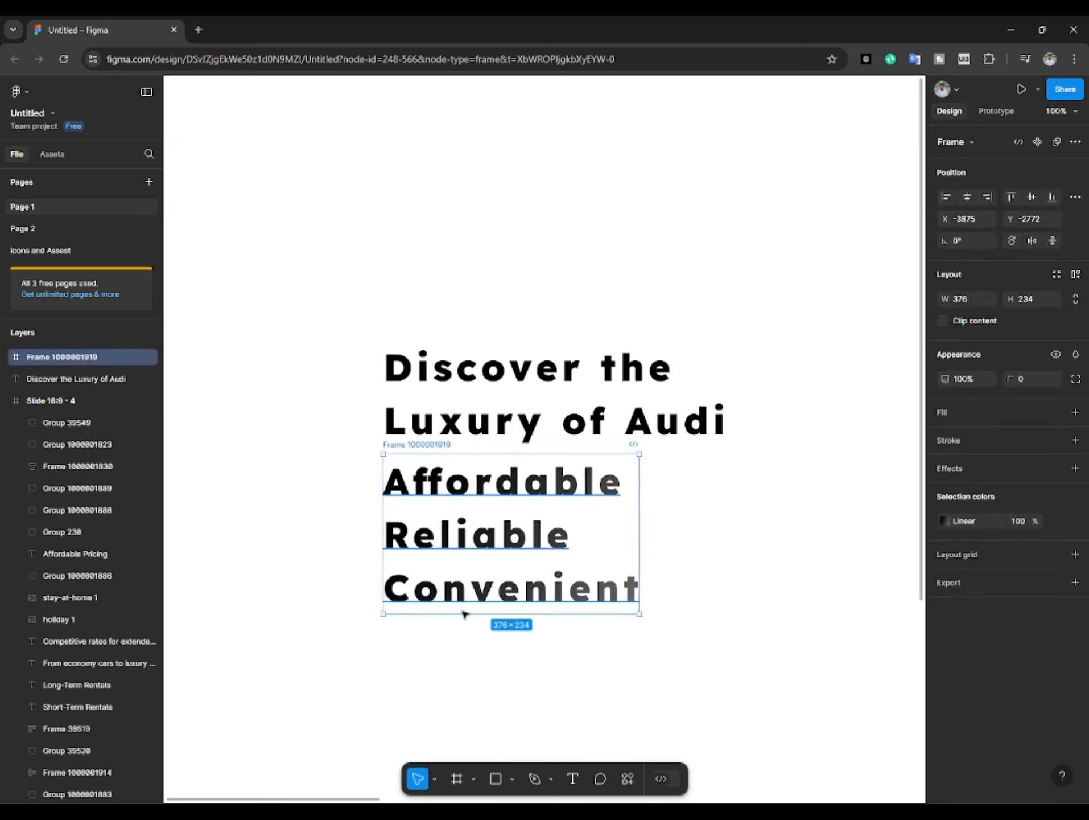
drag(451, 614, 451, 507)
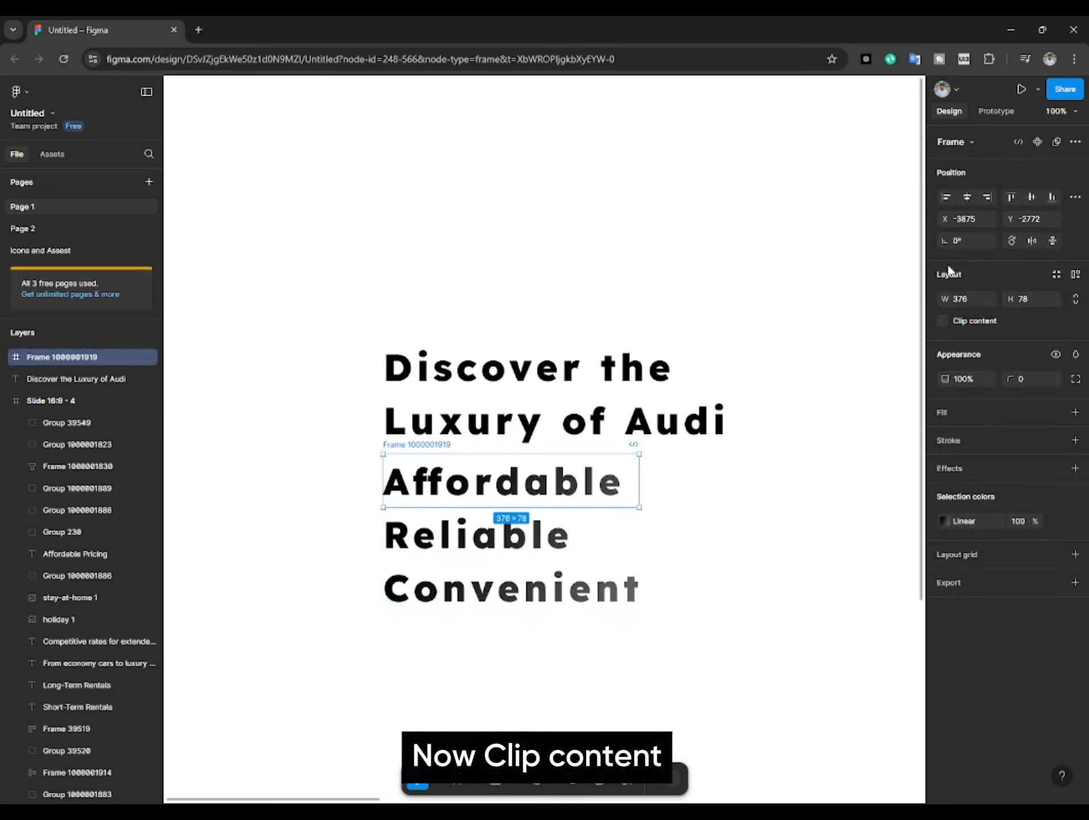
click(942, 321)
click(729, 547)
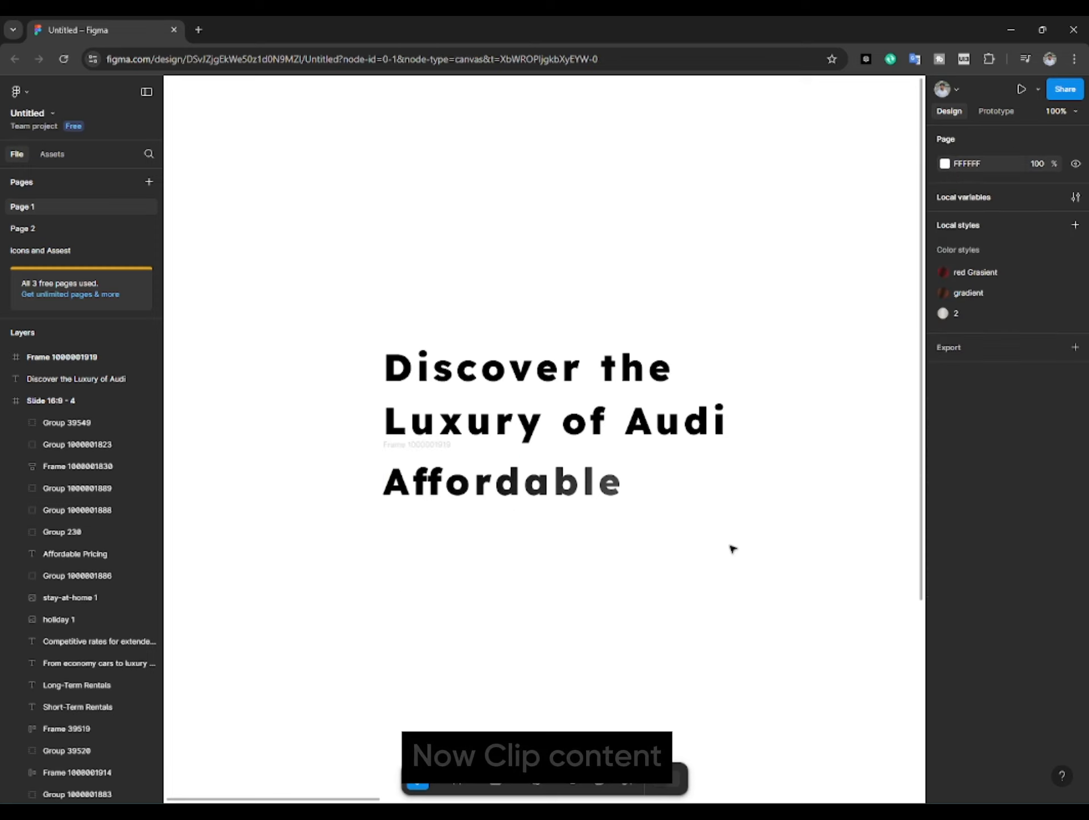
Wrap the "Discover the Luxury of Audi" headline and the "Affordable" word frame together in one frame.
scroll(735, 523, down, 2)
drag(741, 501, 683, 527)
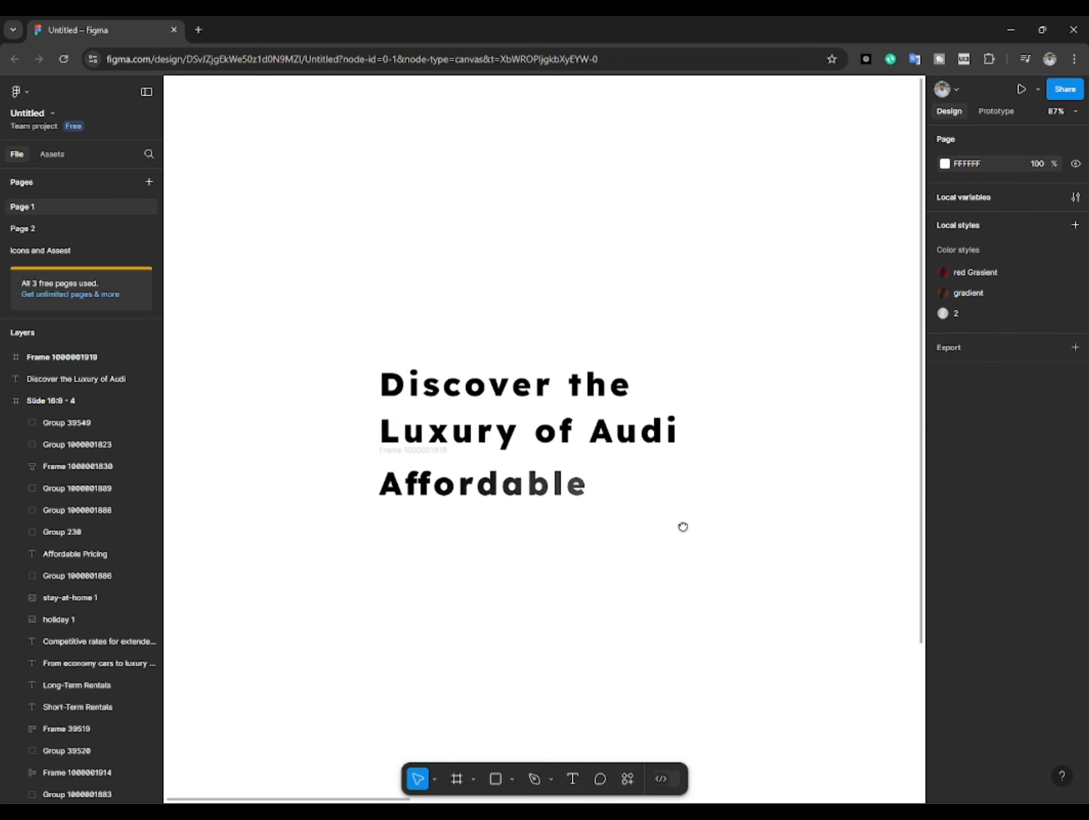
click(462, 399)
shift+click(480, 483)
right_click(405, 414)
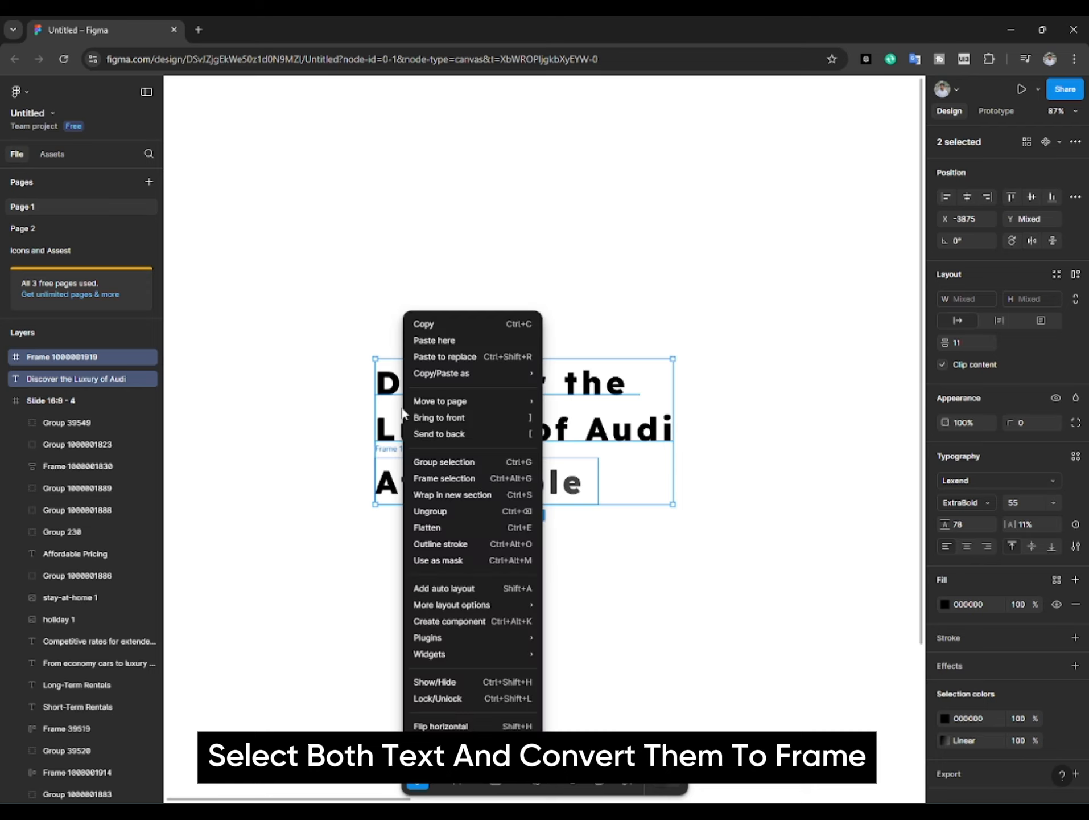
click(437, 478)
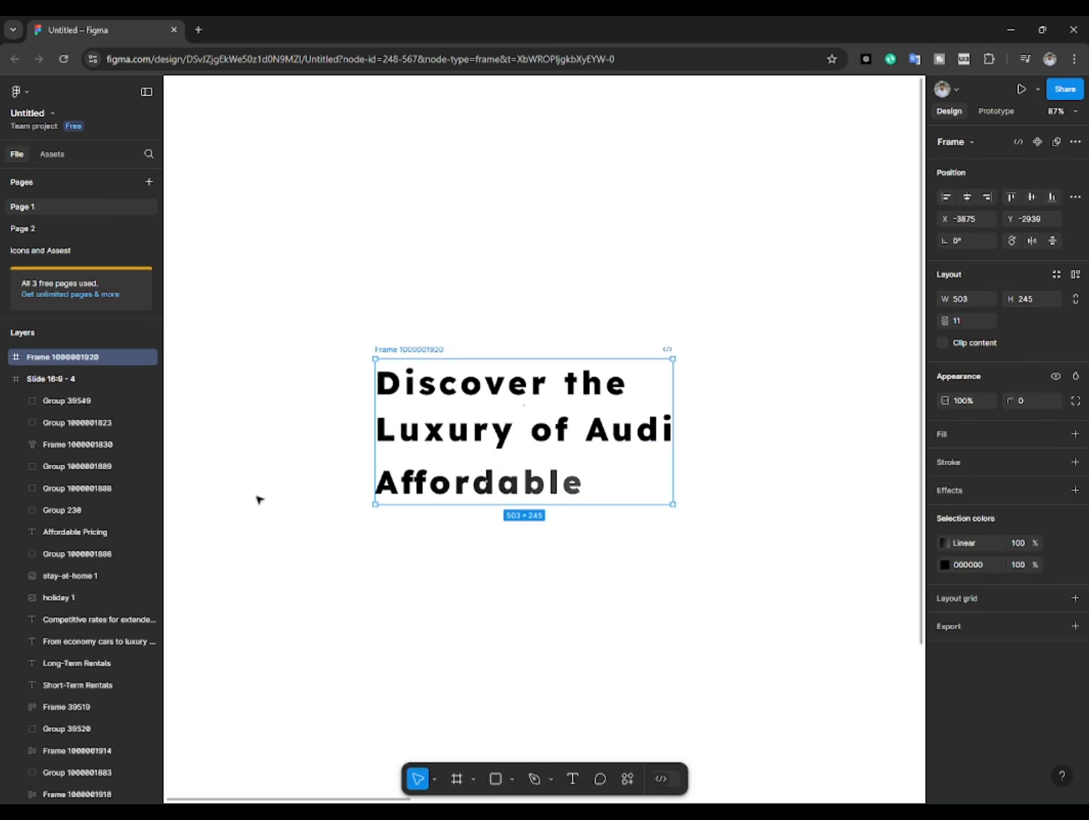
click(229, 499)
Turn the combined headline frame into a component.
click(415, 359)
drag(362, 403, 365, 360)
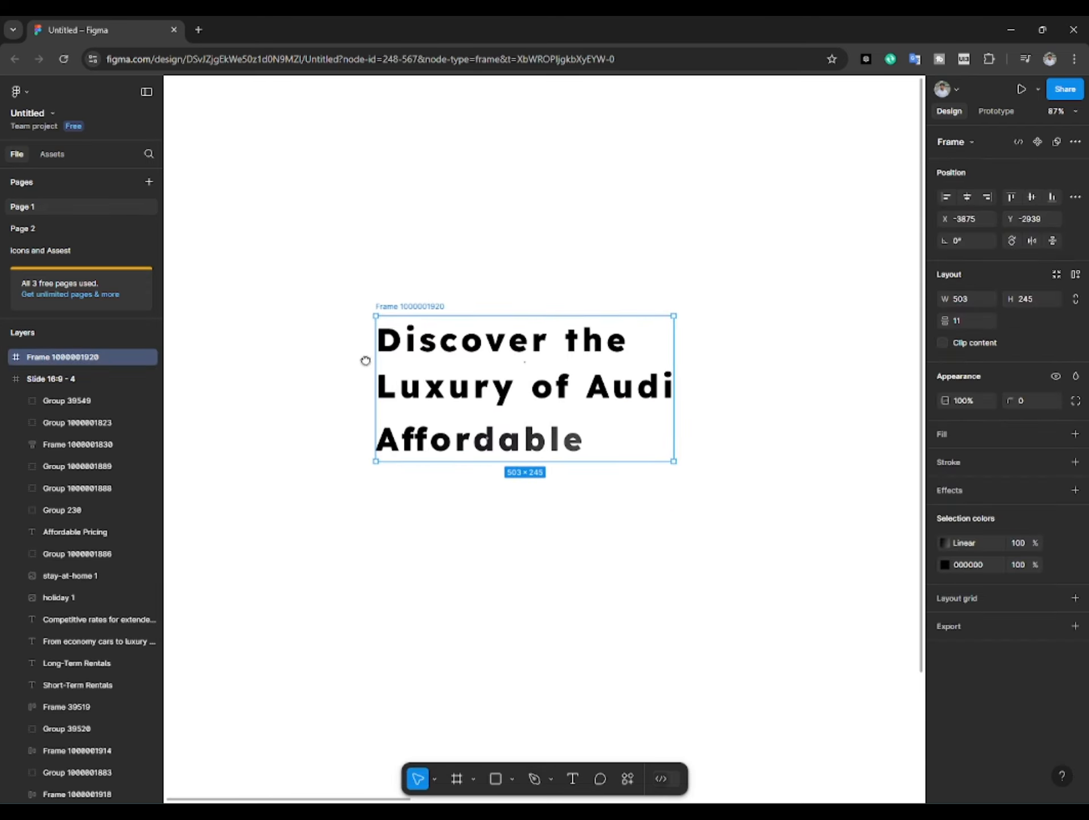
click(1037, 142)
click(450, 268)
click(426, 307)
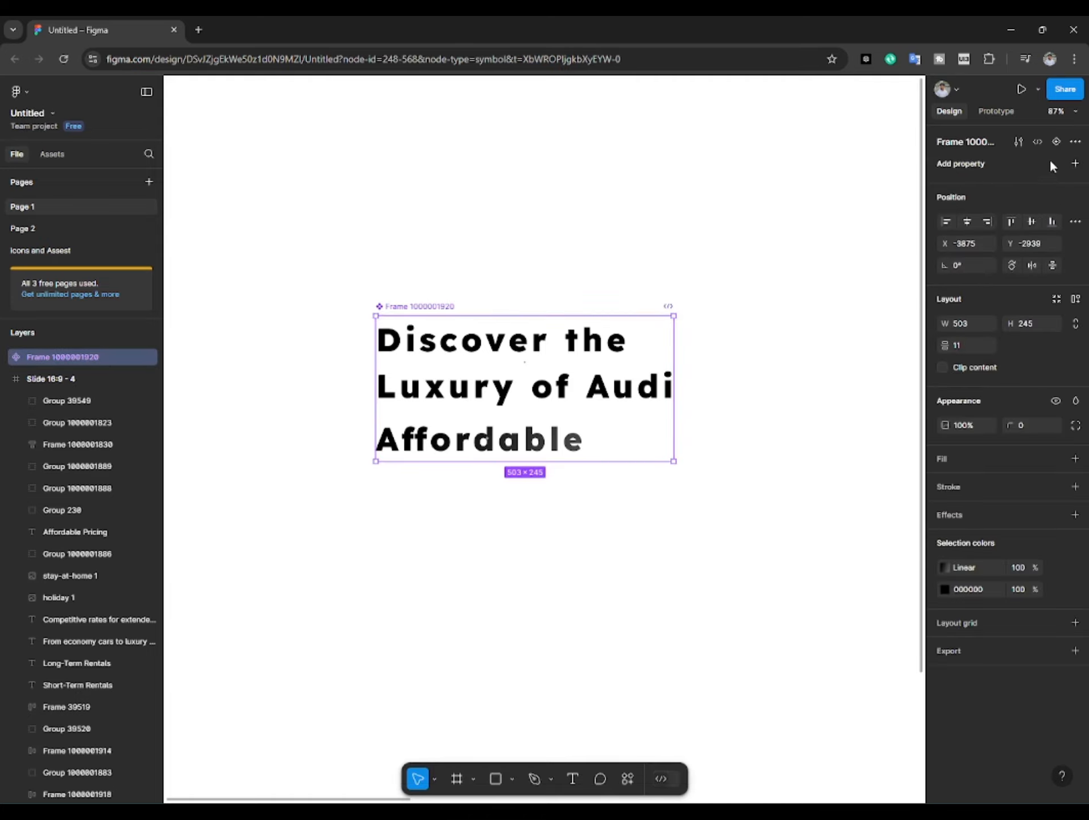
Add a second variant and raise its word list inside the clipping frame so "Reliable" shows.
click(1057, 142)
double_click(478, 544)
drag(478, 544, 478, 489)
click(318, 404)
click(411, 441)
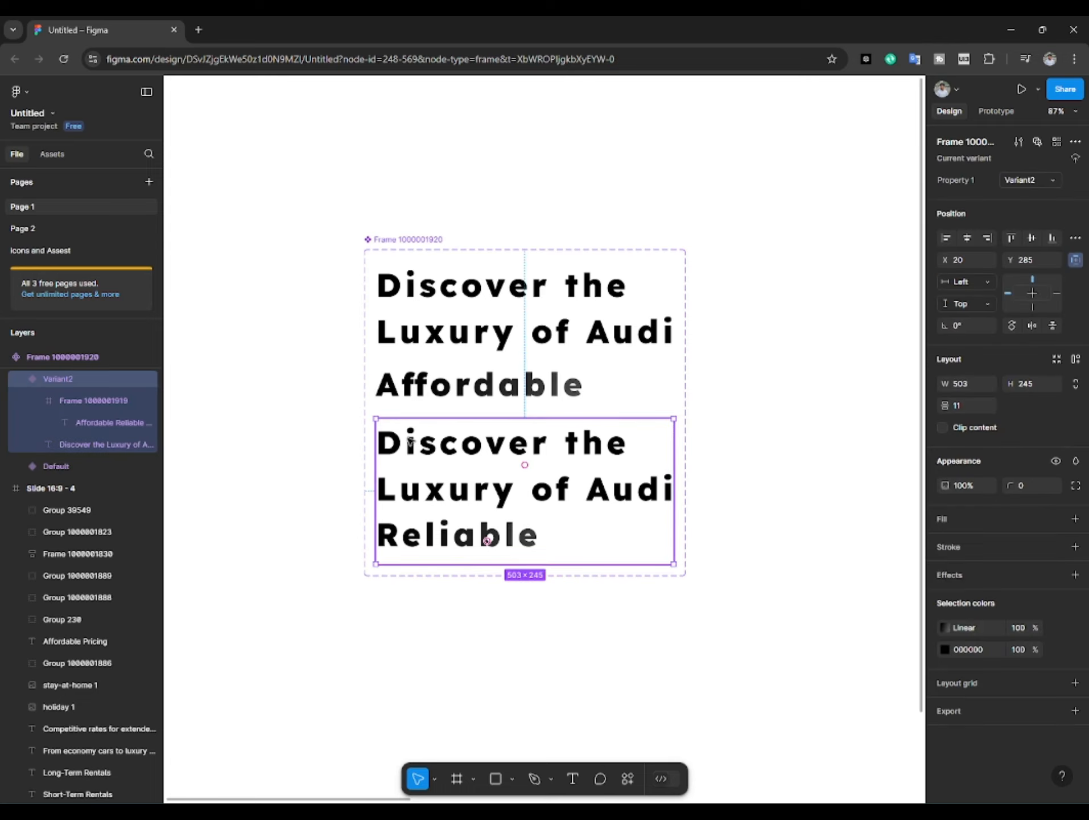
Add a third variant and raise its word list to Y -160 inside the clipping frame so "Convenient" shows.
click(525, 589)
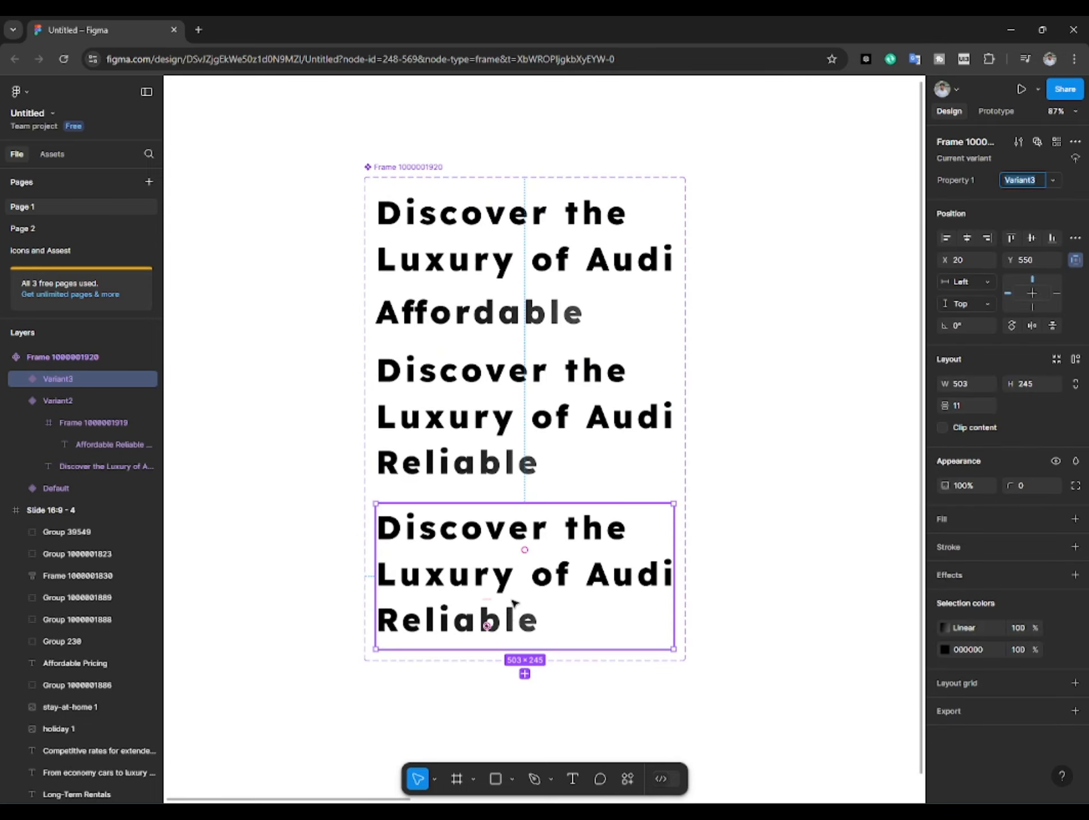
scroll(510, 613, down, 3)
click(447, 597)
click(451, 519)
double_click(451, 520)
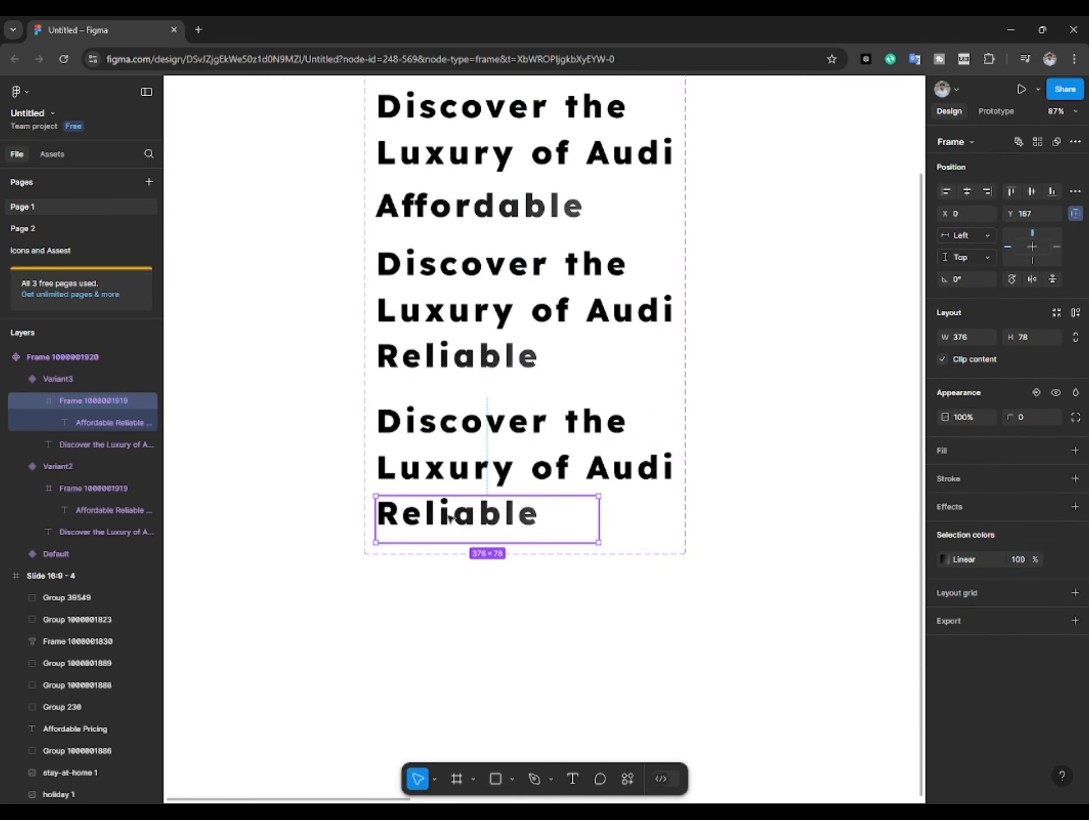
double_click(452, 519)
key(shift+Up)
key(shift+Up)
key(shift+Up)
key(shift+Up)
key(shift+Up)
key(shift+Up)
key(shift+Up)
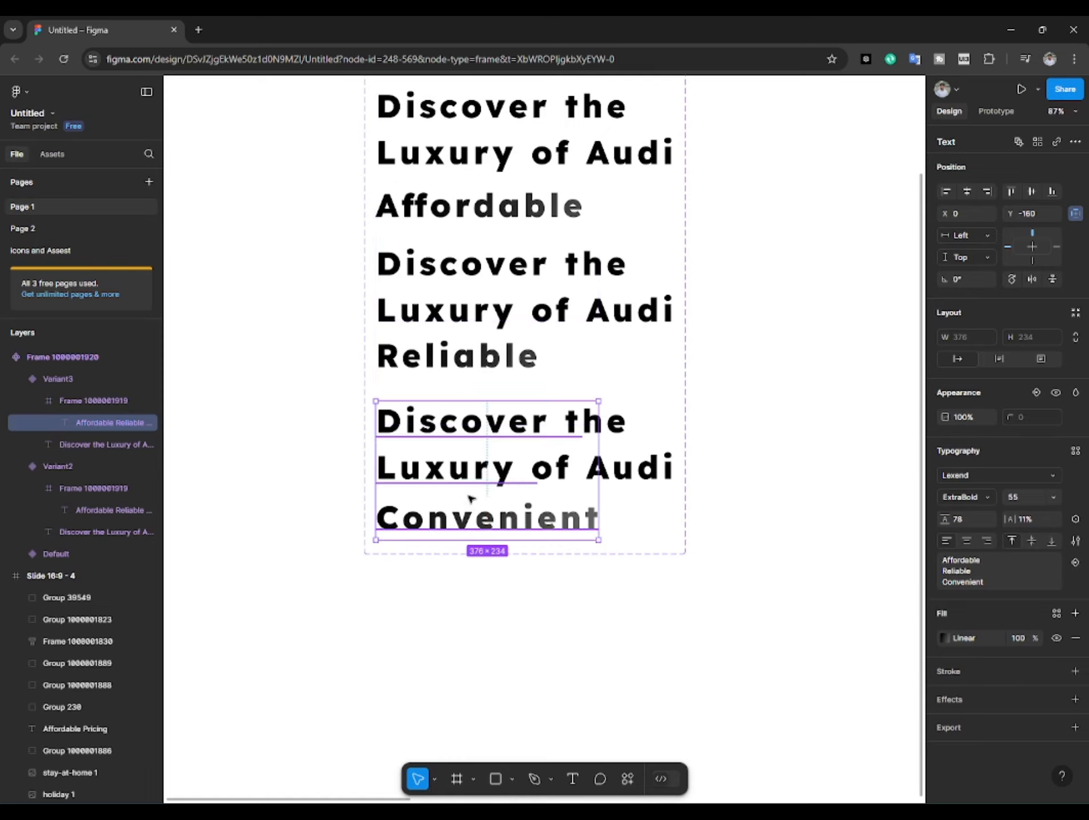
Connect the "Affordable" word frame of the Default variant to Variant2 with an After delay trigger of 800 ms.
click(437, 615)
drag(384, 600, 399, 625)
scroll(396, 610, down, 5)
drag(300, 488, 334, 534)
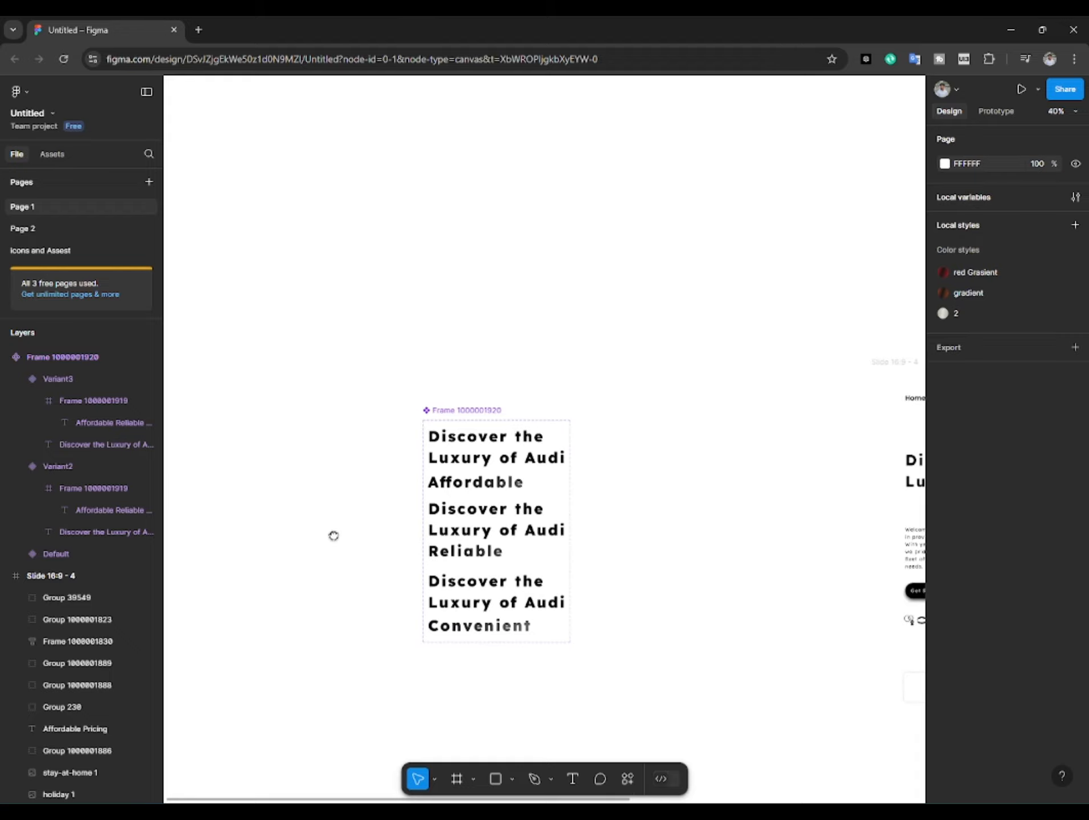
scroll(360, 484, up, 2)
drag(425, 518, 352, 408)
click(447, 340)
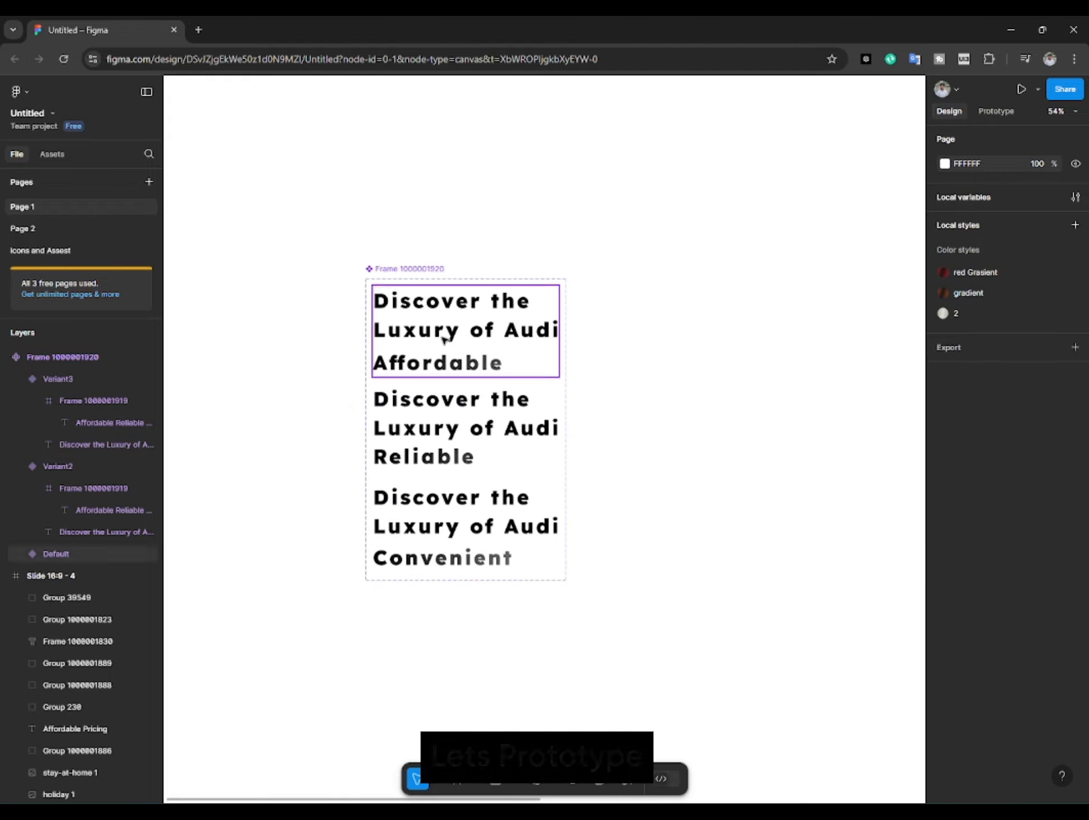
scroll(443, 337, up, 3)
double_click(444, 378)
click(996, 111)
drag(444, 401, 481, 449)
click(506, 478)
click(521, 627)
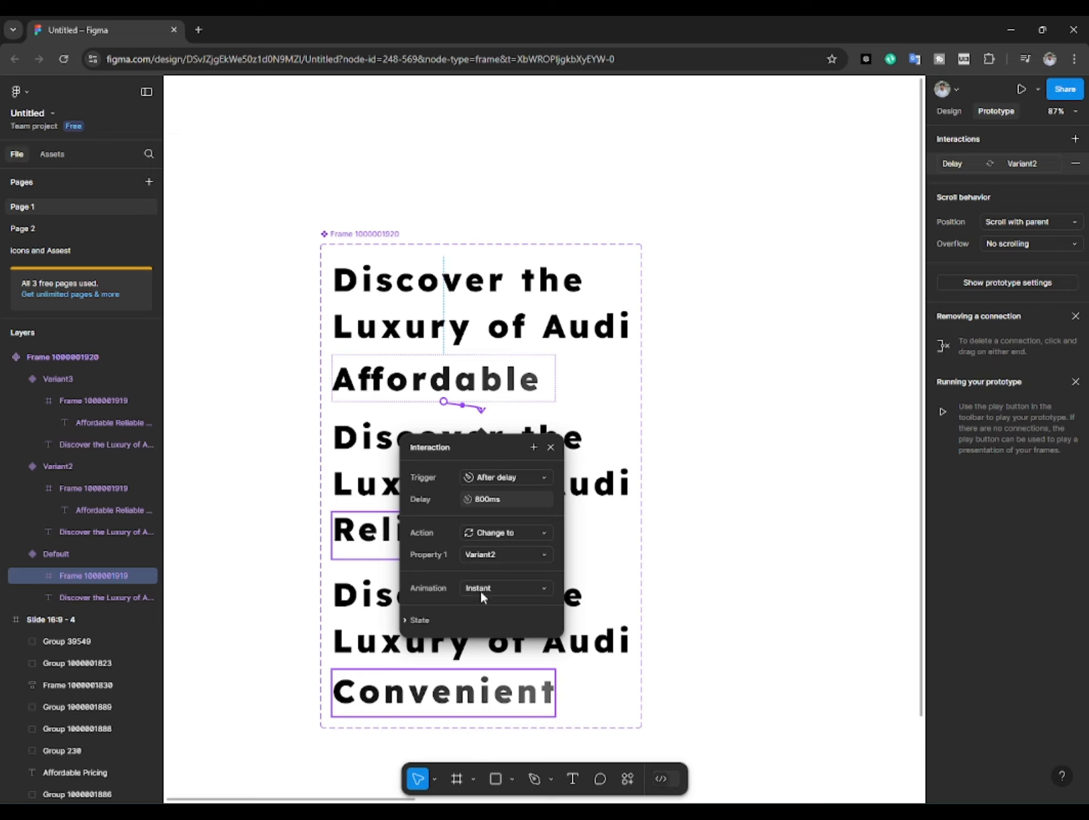
Set the Default-to-Variant2 transition to Smart animate with an 800 ms duration.
click(481, 590)
click(501, 618)
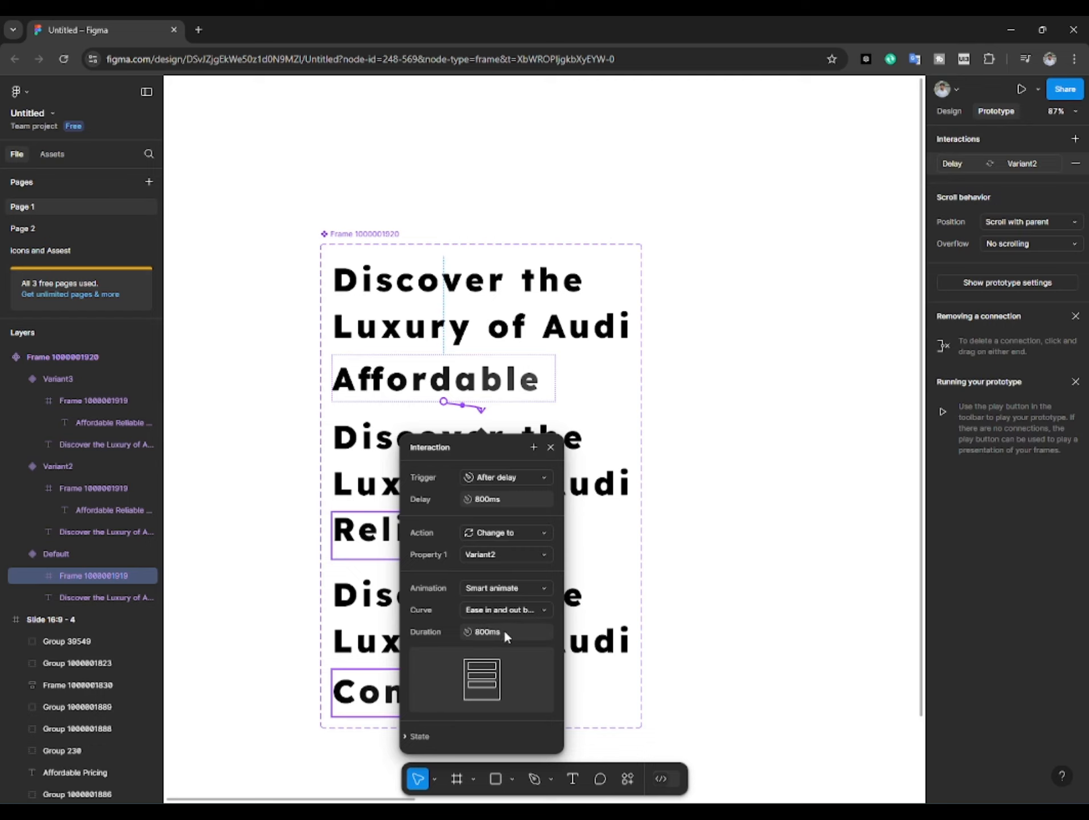
click(504, 632)
click(852, 605)
Connect the "Reliable" word frame to Variant3 with an 800 ms After delay trigger and 800 ms Smart animate.
double_click(437, 533)
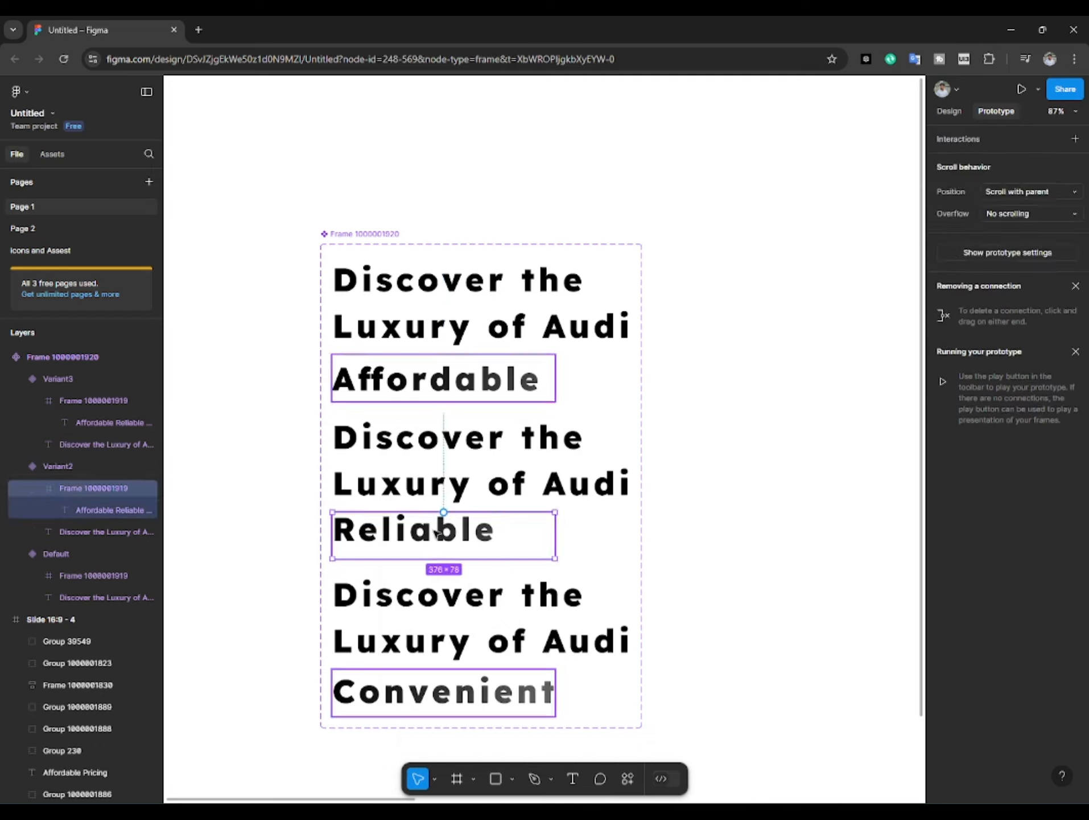
drag(444, 558, 506, 581)
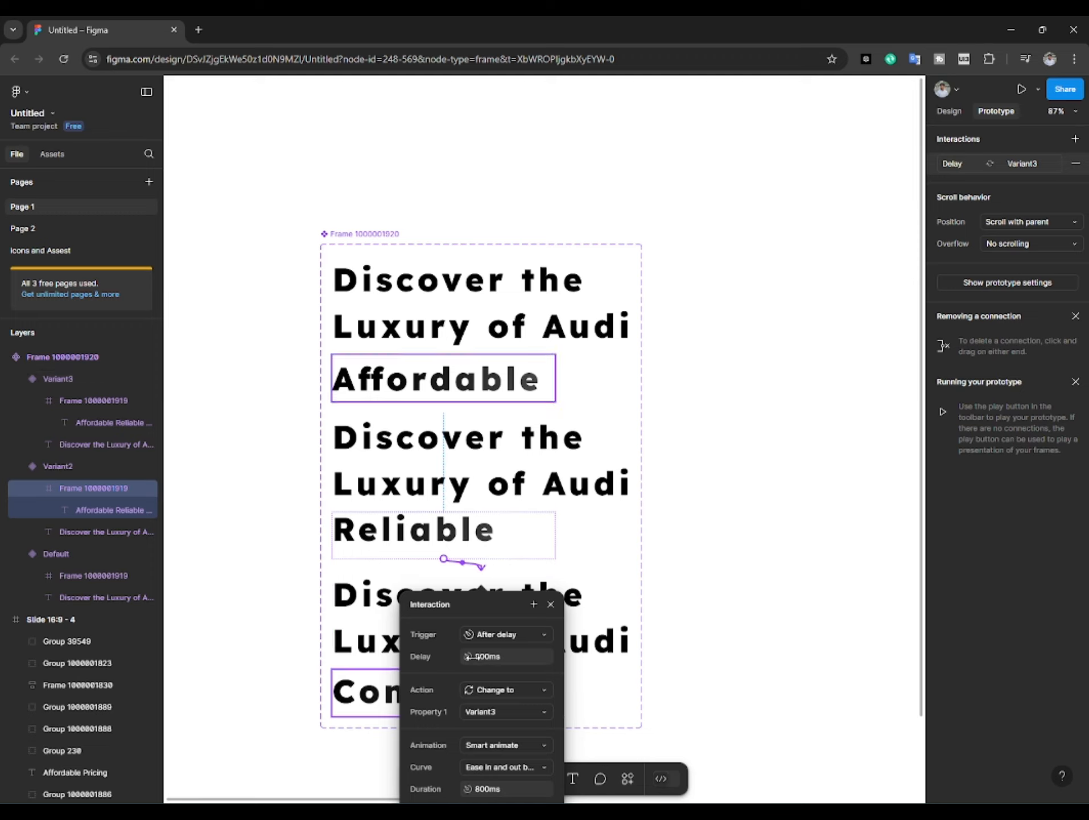
click(763, 642)
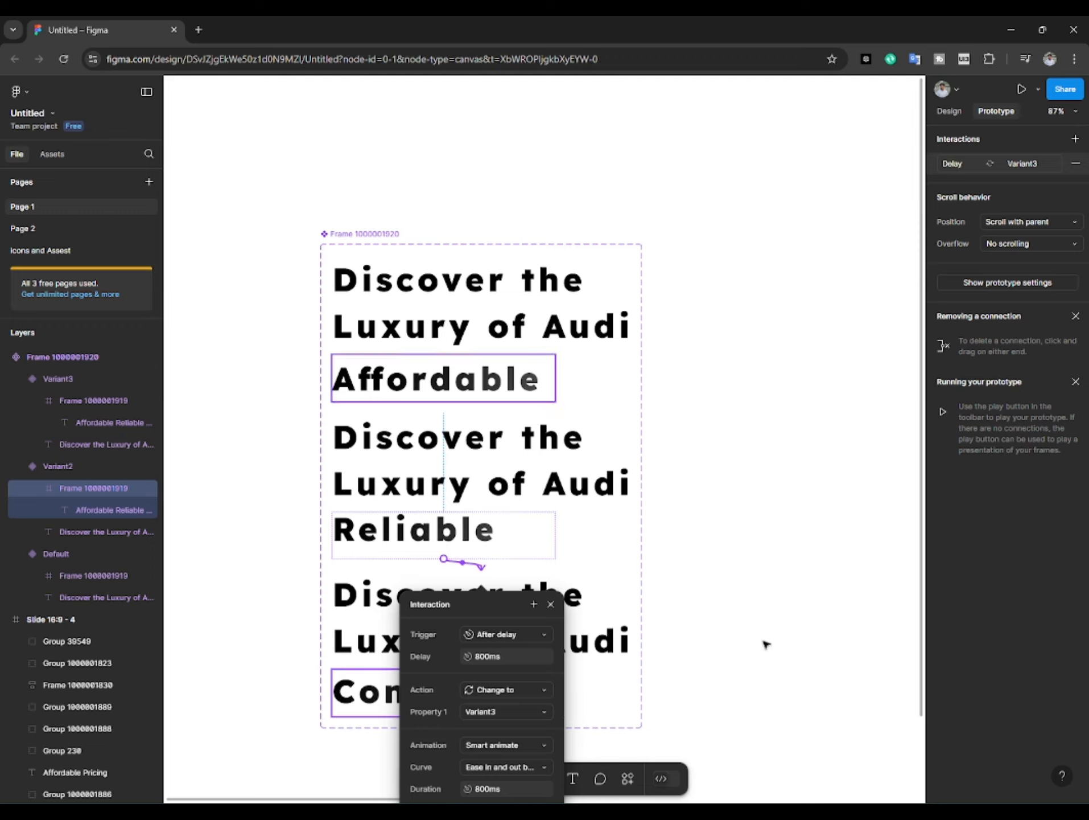
double_click(467, 692)
double_click(466, 693)
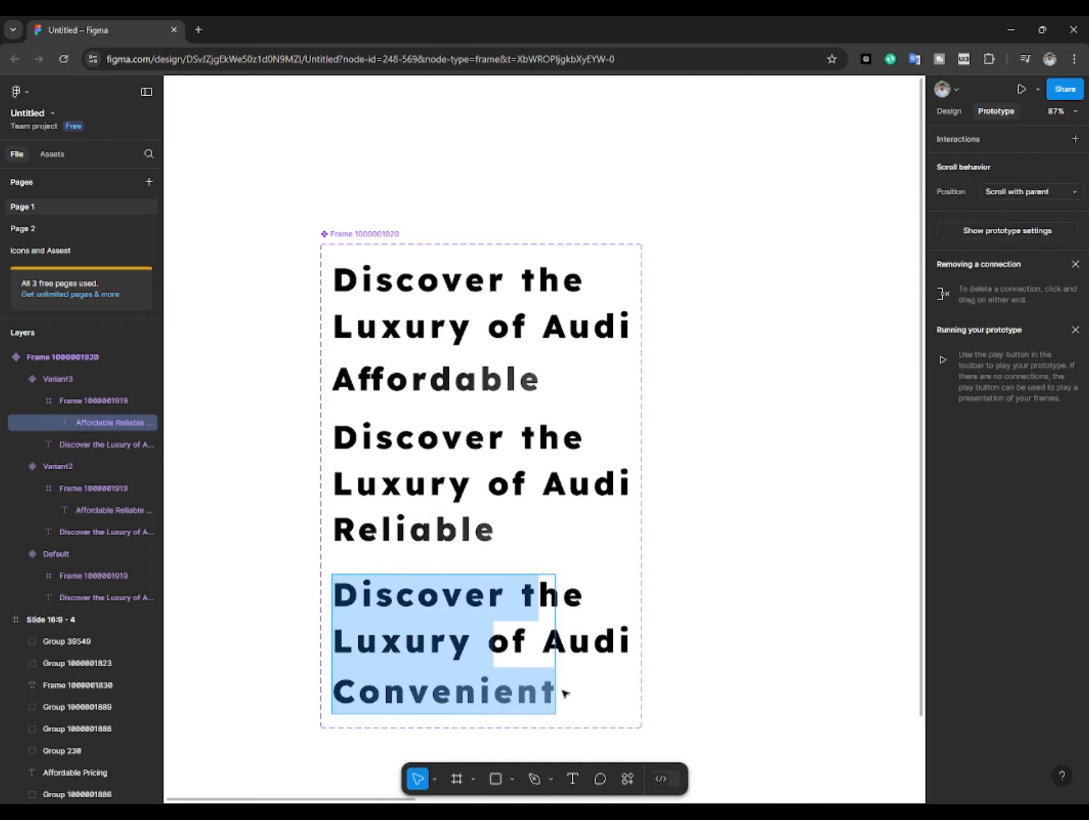
key(Escape)
click(726, 693)
Connect the "Convenient" word frame back to the Default variant with an After delay trigger of 800 ms.
click(482, 683)
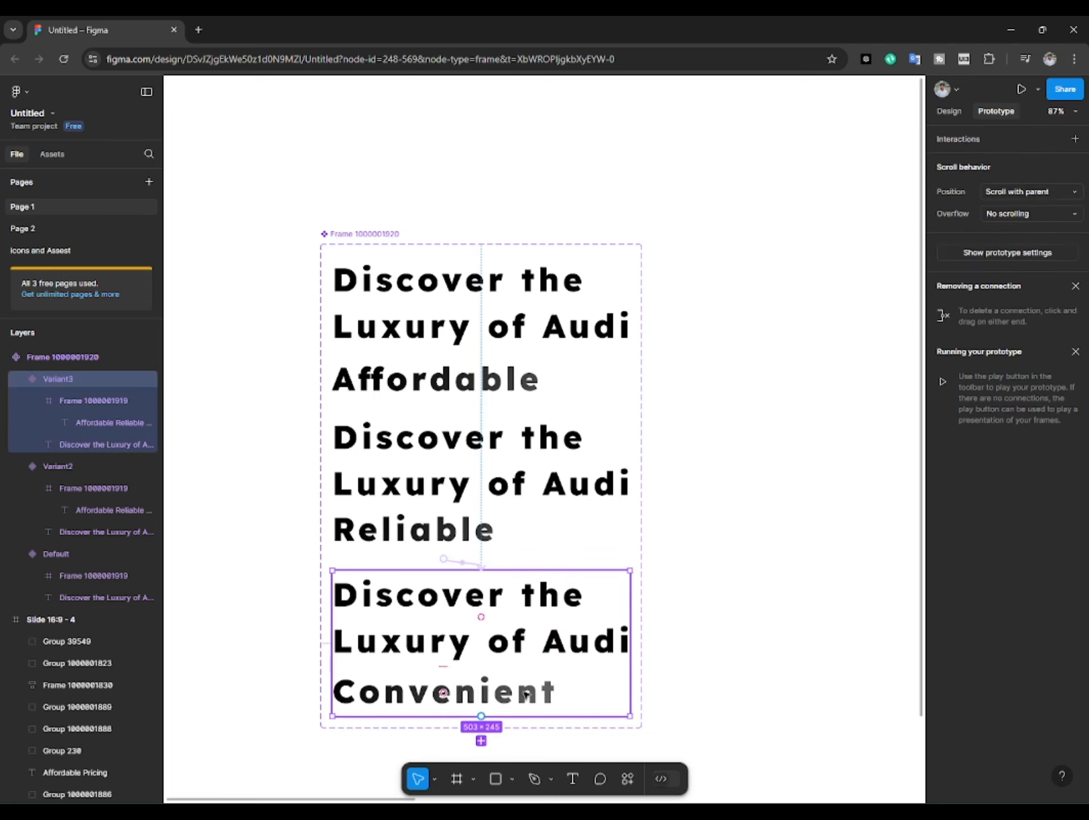
click(482, 680)
drag(444, 670, 528, 386)
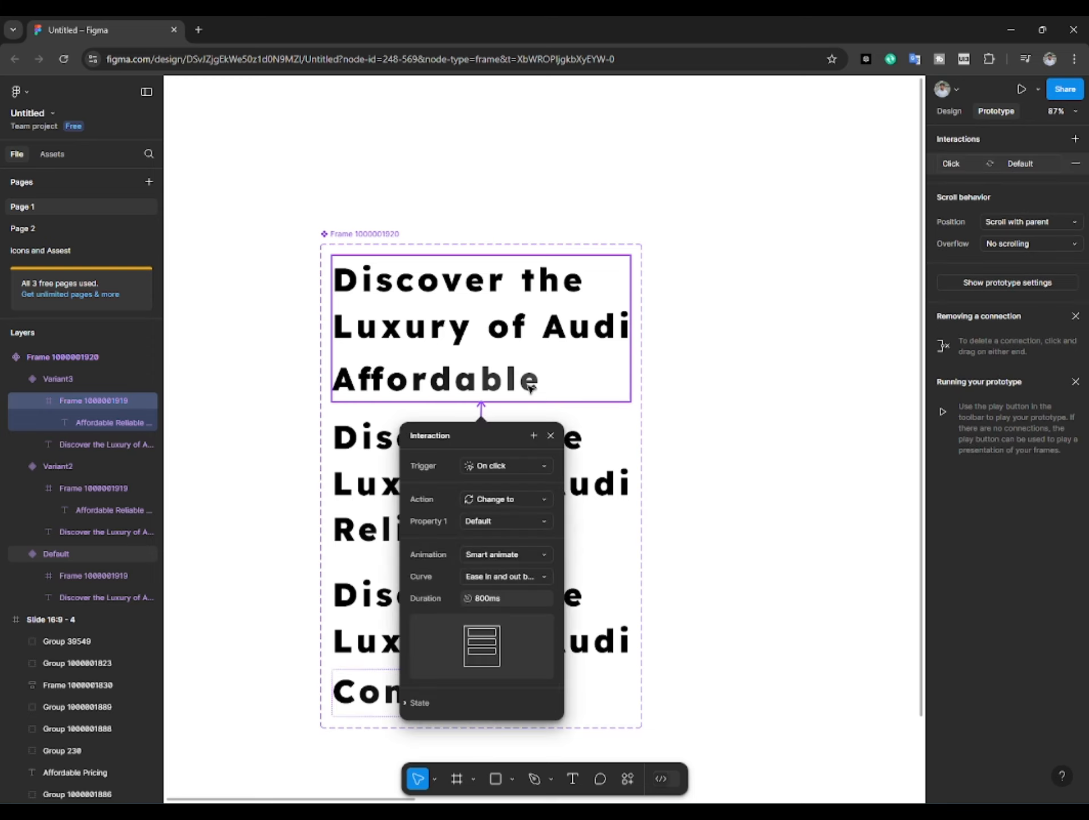
click(504, 465)
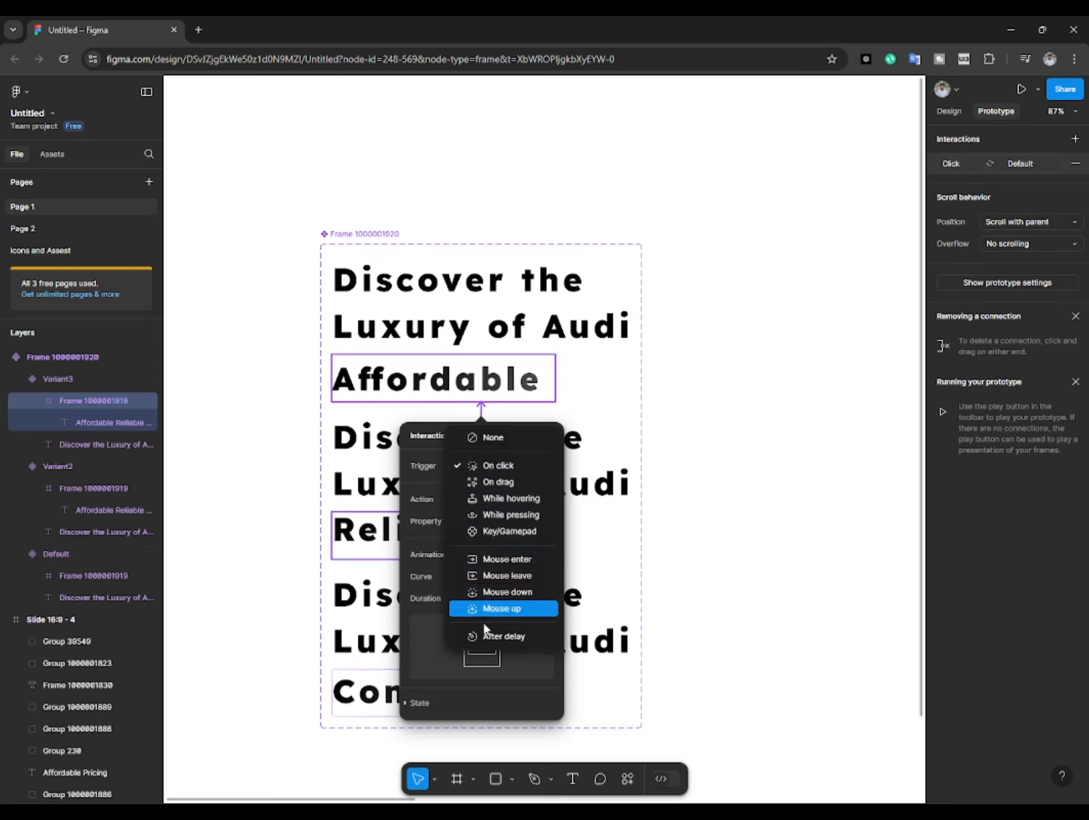
click(504, 636)
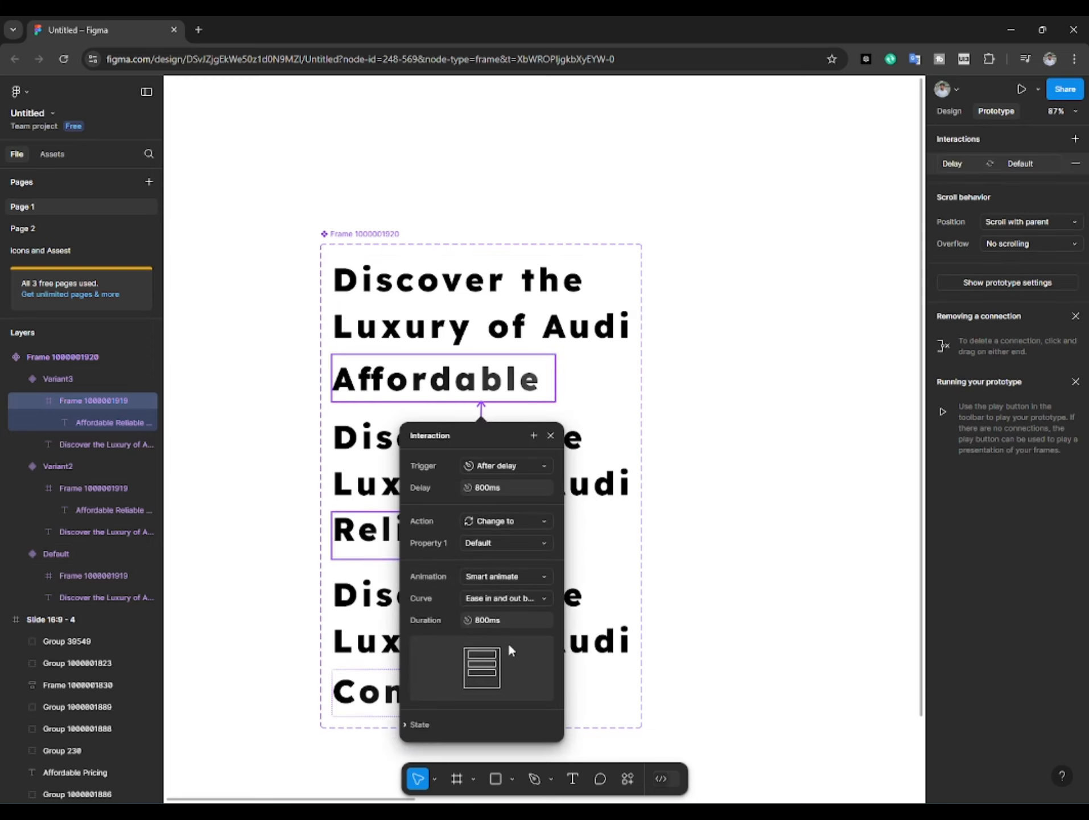
click(765, 594)
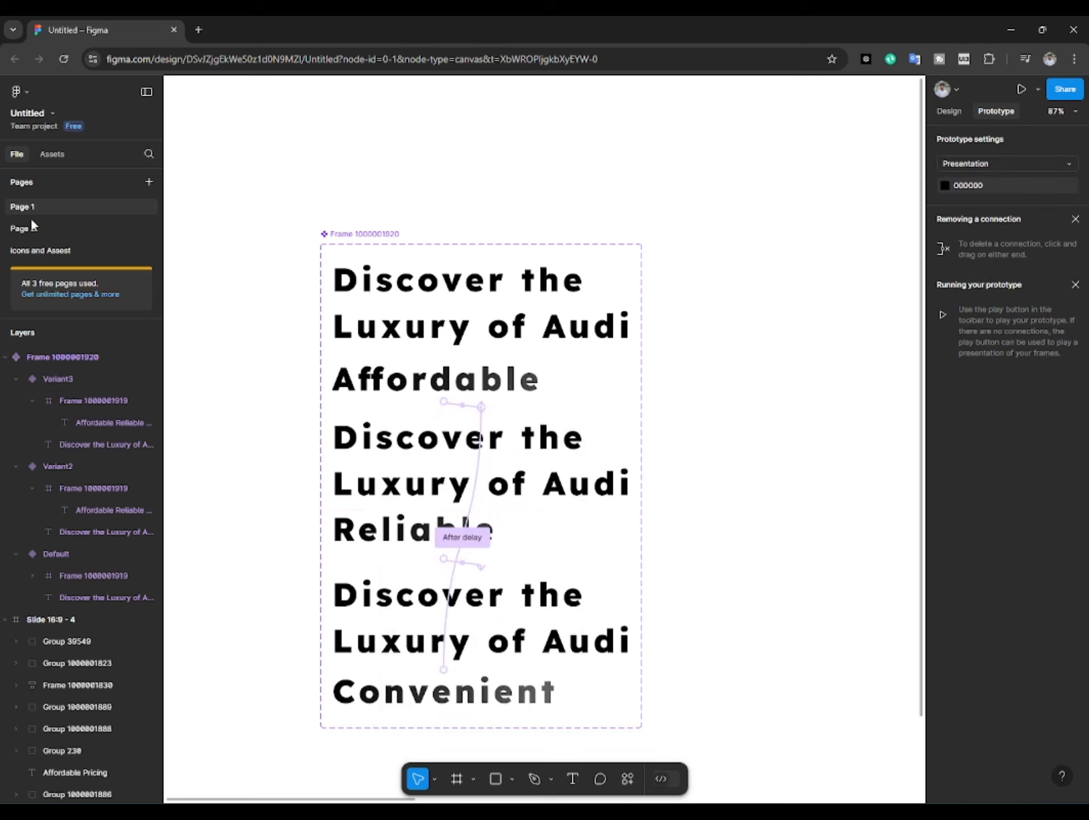
Insert the headline component from Page 1's local assets into Slide 16:9 - 4, placing it above the welcome paragraph.
click(52, 154)
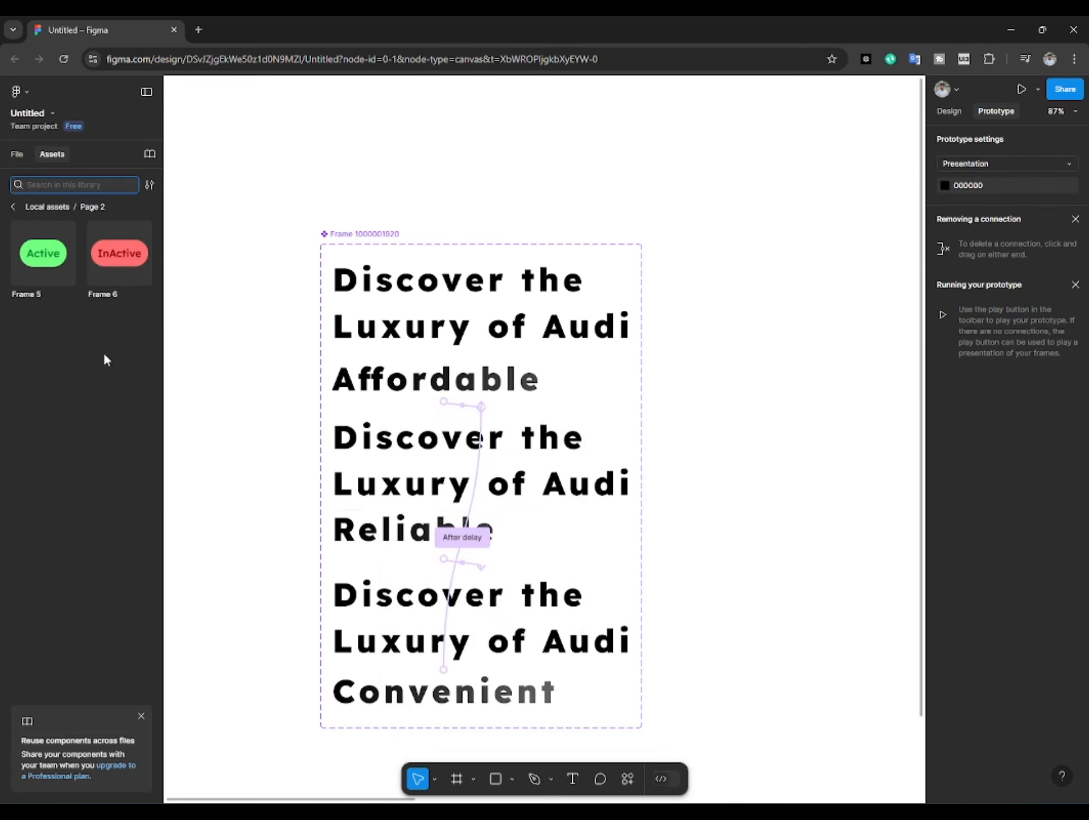
click(13, 207)
click(63, 245)
drag(17, 255, 660, 200)
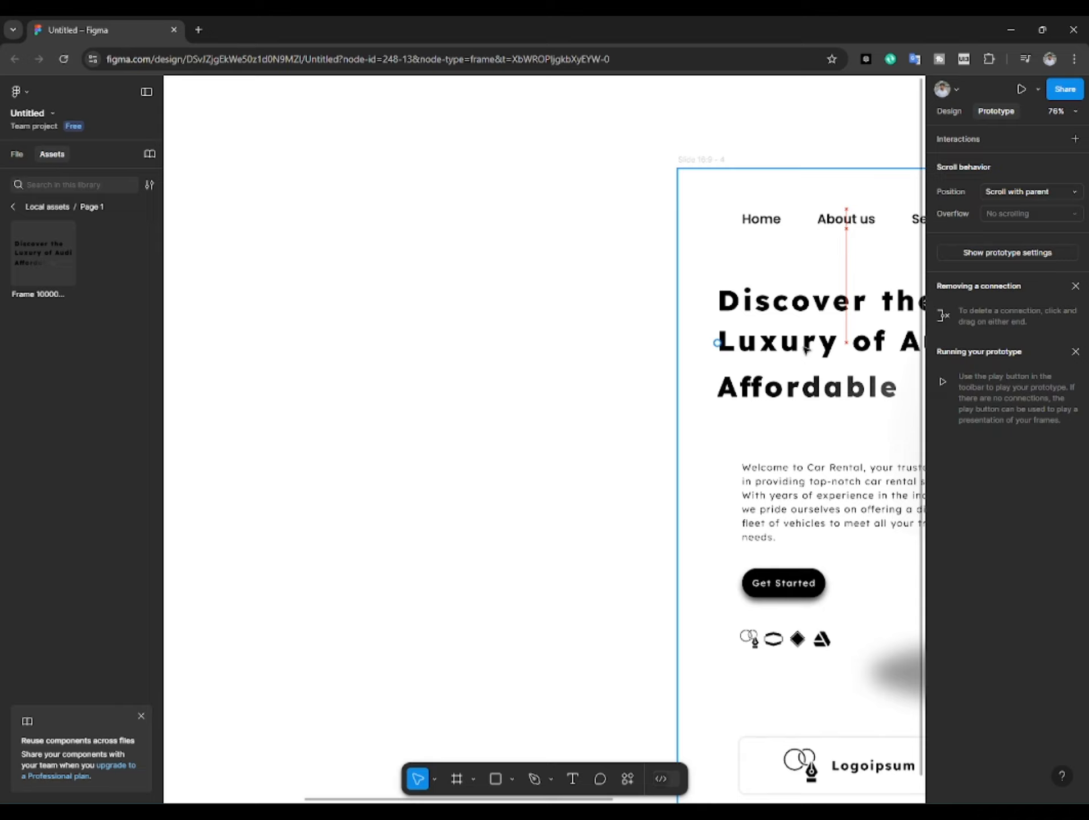
drag(806, 349, 560, 377)
click(433, 312)
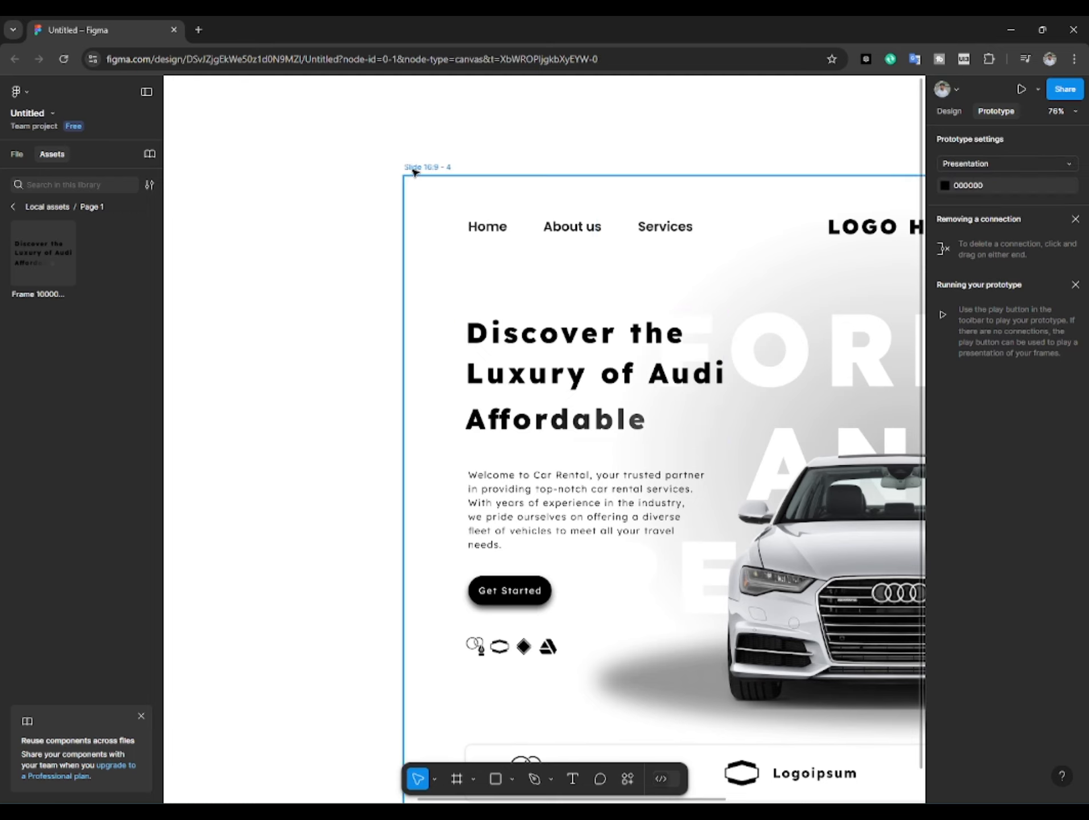
Select the Slide 16:9 - 4 frame and view the whole car rental layout with the headline in place.
click(431, 204)
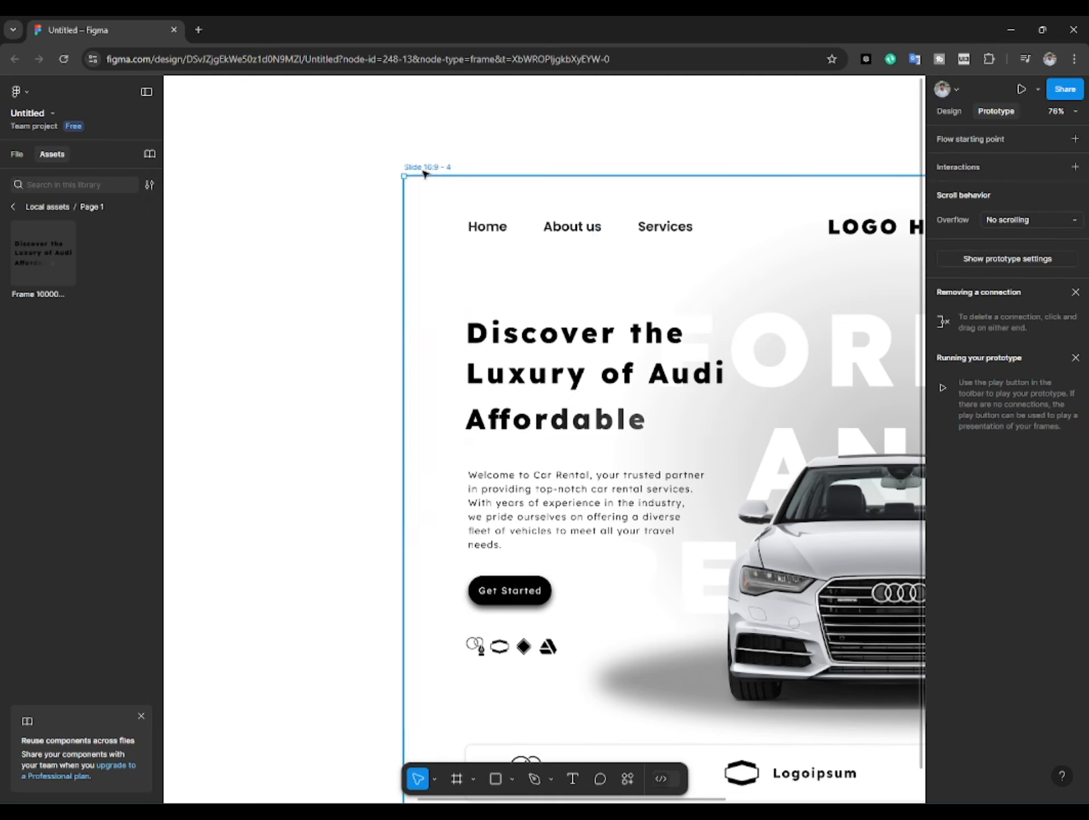
ctrl+scroll(491, 236, down, 3)
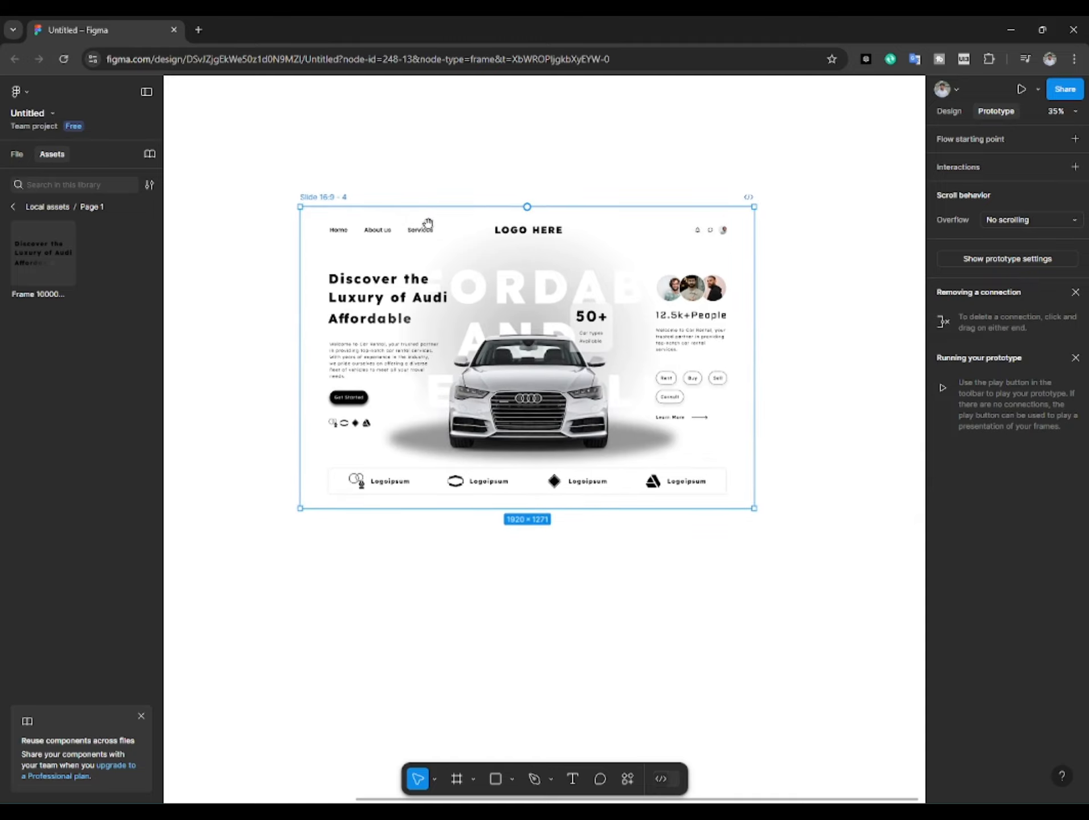
scroll(411, 250, up, 1)
drag(409, 268, 435, 269)
scroll(398, 258, up, 2)
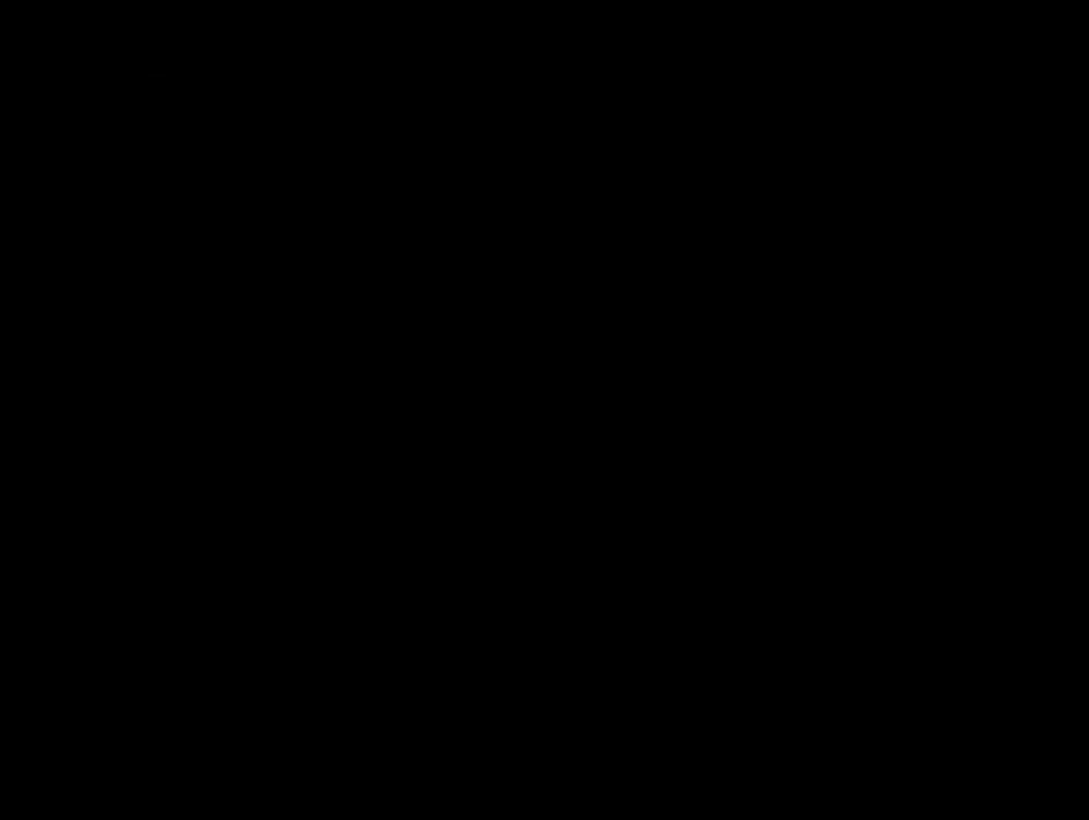